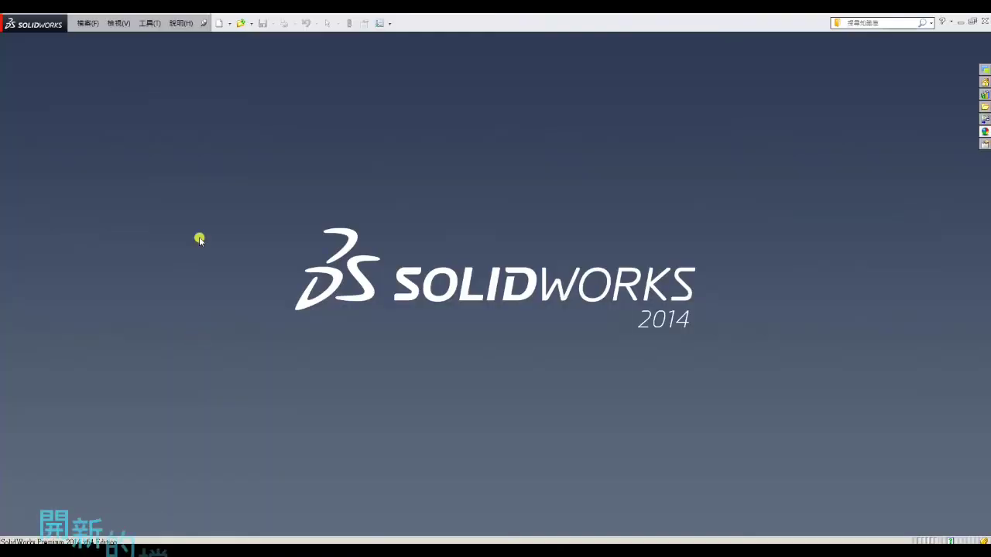
Step: Create a new part and start a sketch on the Front Plane
click(229, 24)
click(224, 42)
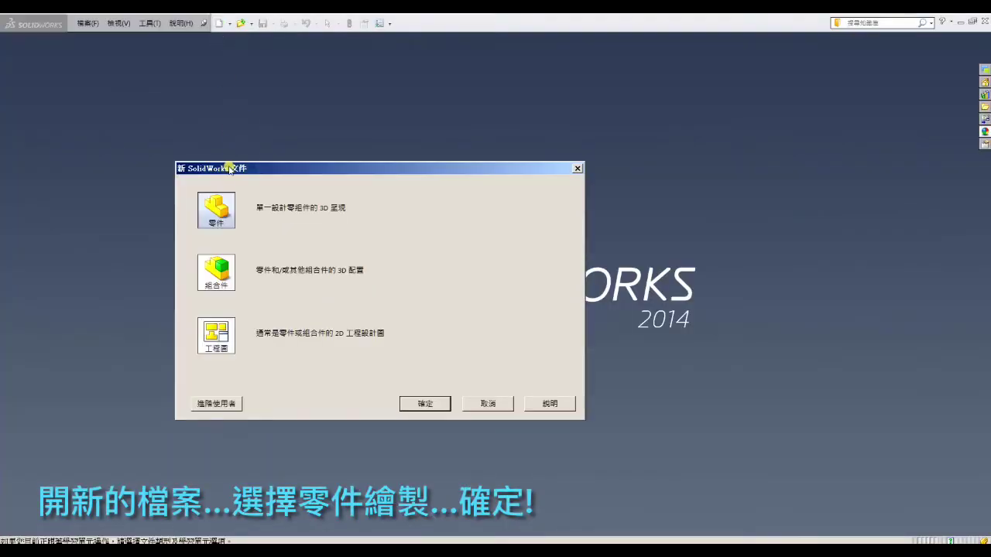
click(438, 405)
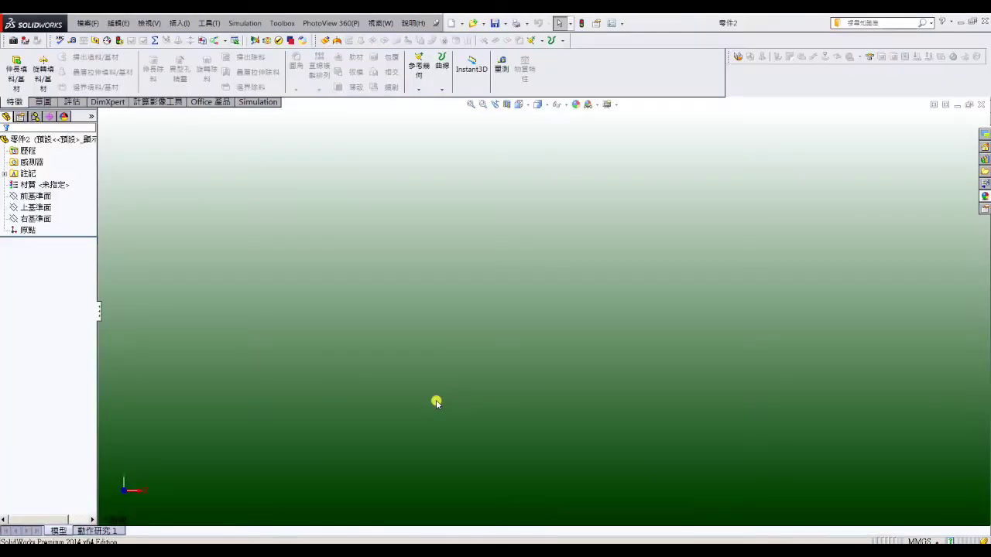
click(44, 203)
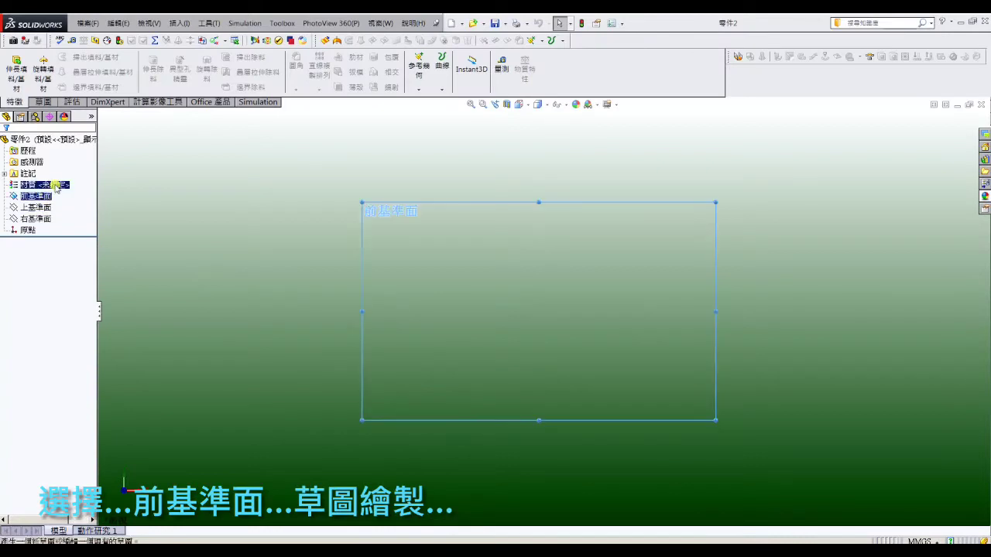
click(148, 196)
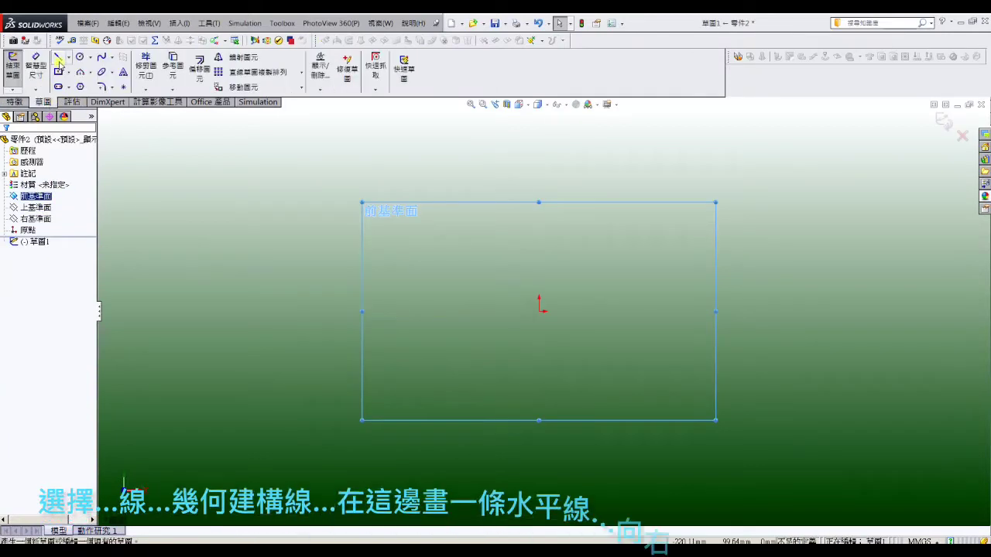
Step: Draw a horizontal and a vertical construction line meeting at the origin
click(59, 61)
click(310, 312)
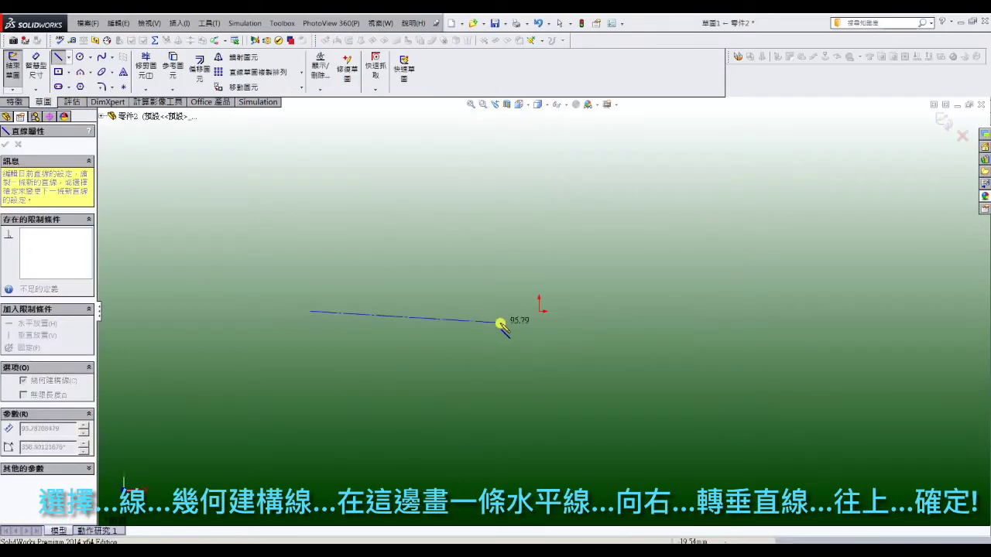
click(540, 312)
click(540, 163)
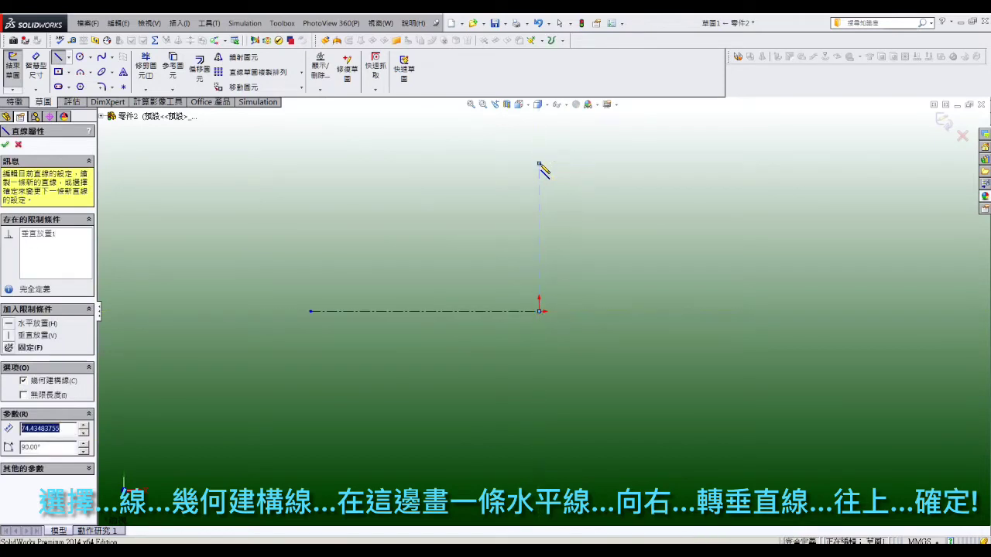
right_click(540, 164)
click(556, 168)
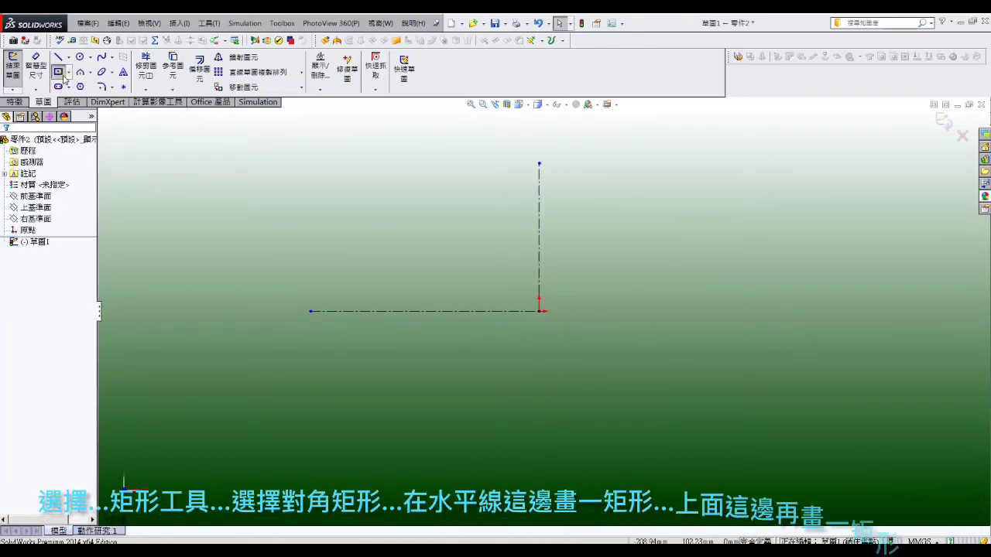
Step: Draw two stacked corner rectangles from the origin to form a stepped profile
click(58, 72)
click(20, 184)
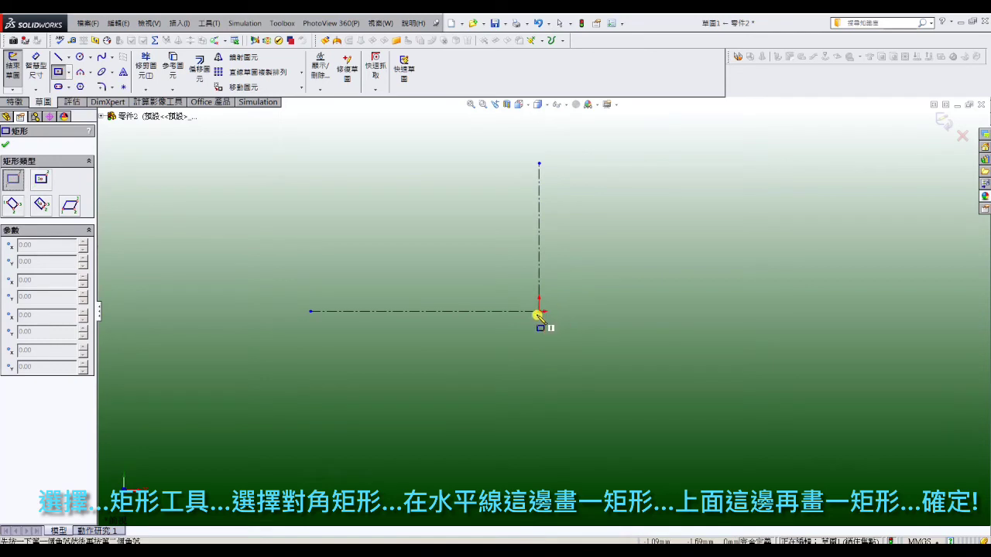
click(540, 311)
click(412, 273)
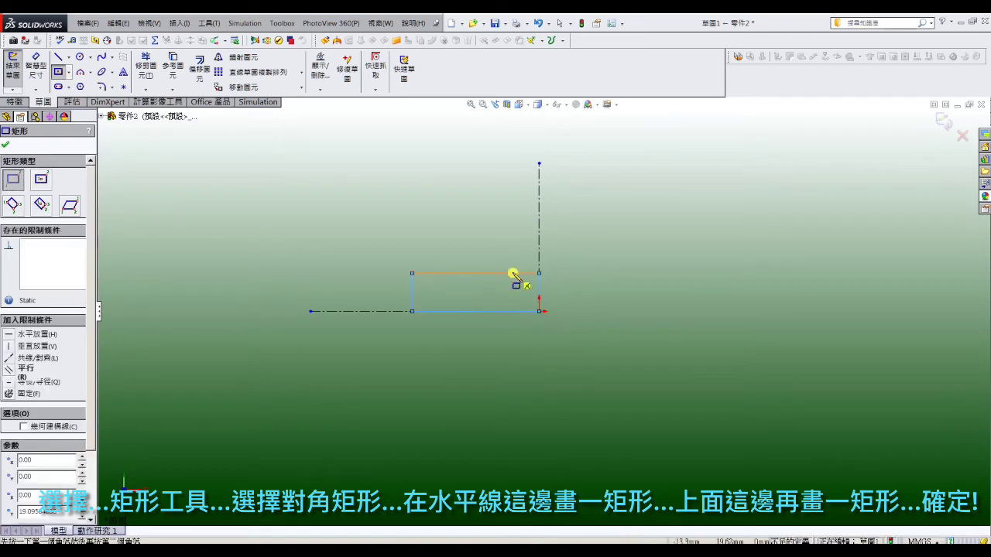
click(538, 275)
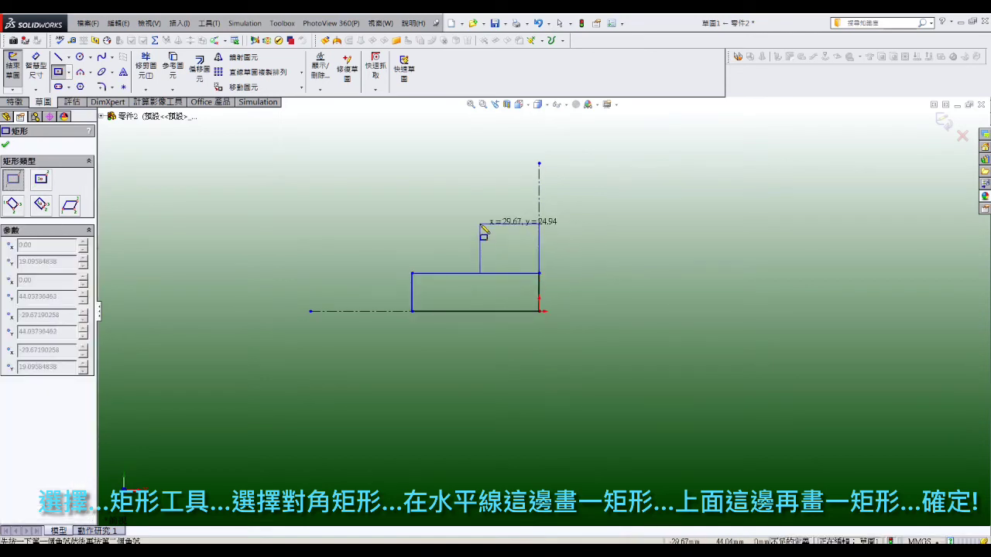
right_click(478, 224)
click(504, 200)
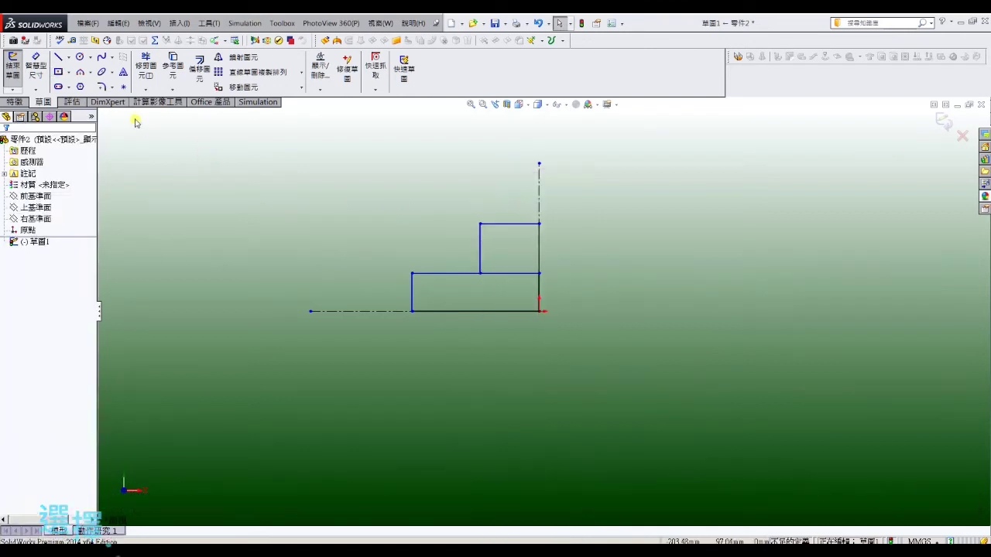
click(112, 87)
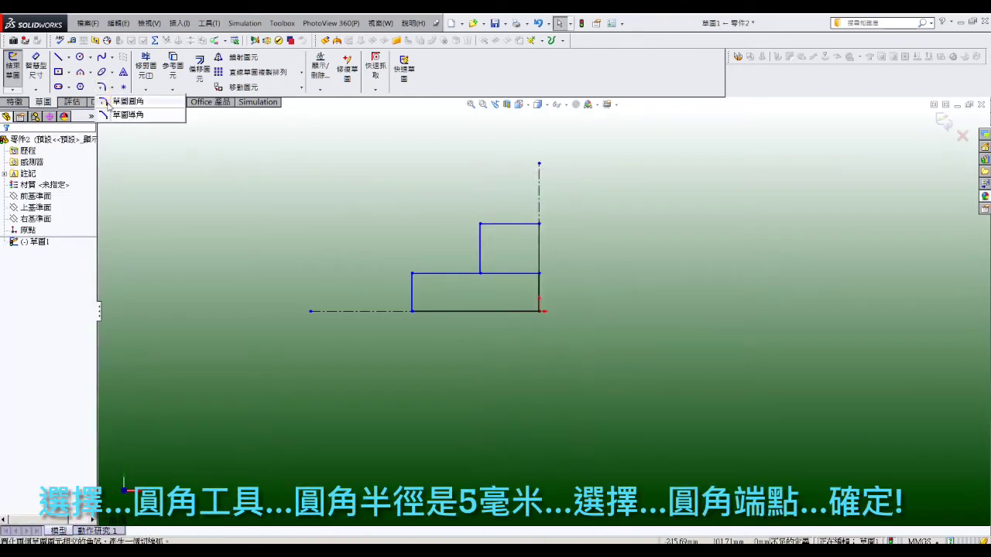
Step: Round two corners of the lower rectangle with 5 mm sketch fillets
click(112, 101)
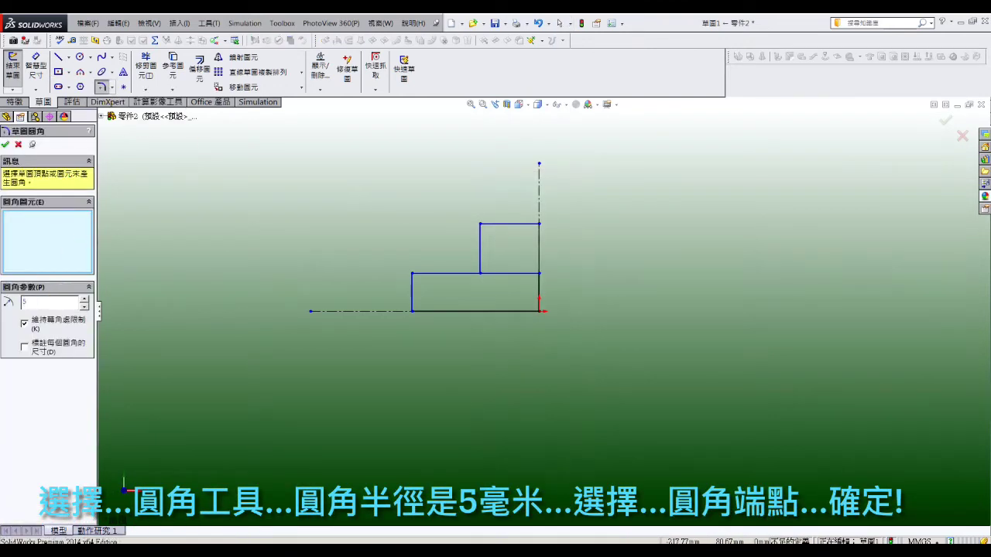
click(413, 276)
click(408, 310)
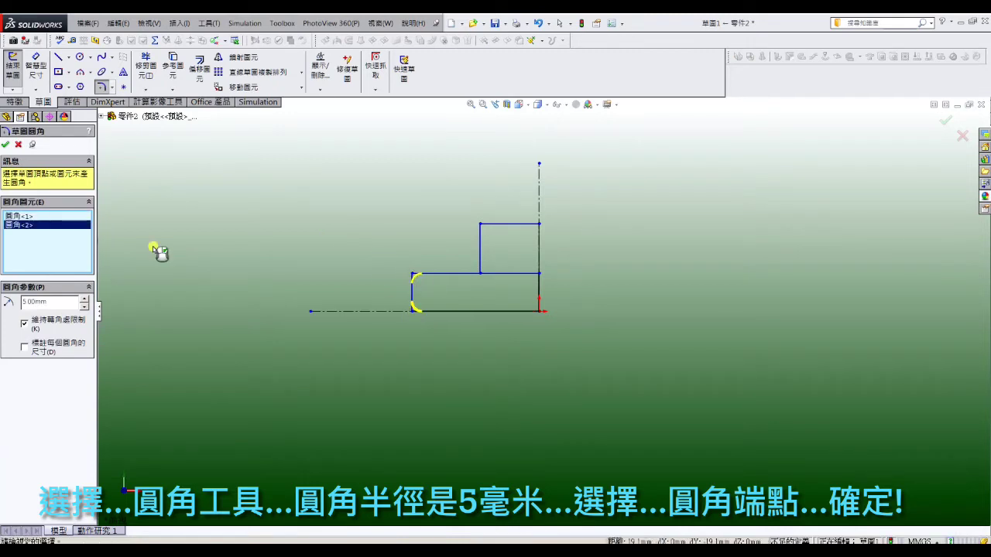
click(6, 145)
Step: Chamfer the upper rectangle's top-left corner by 4 mm
click(112, 87)
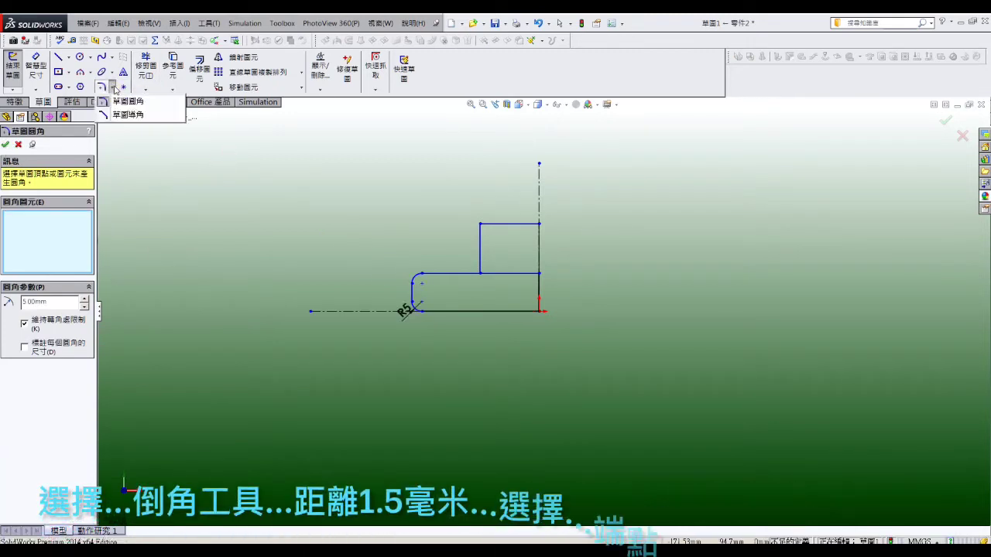
click(124, 116)
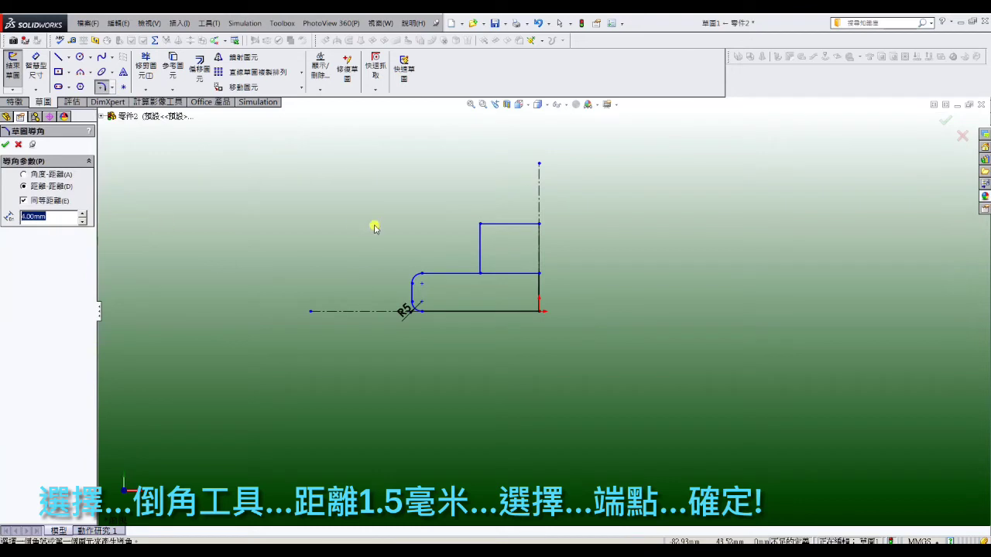
click(479, 224)
key(Return)
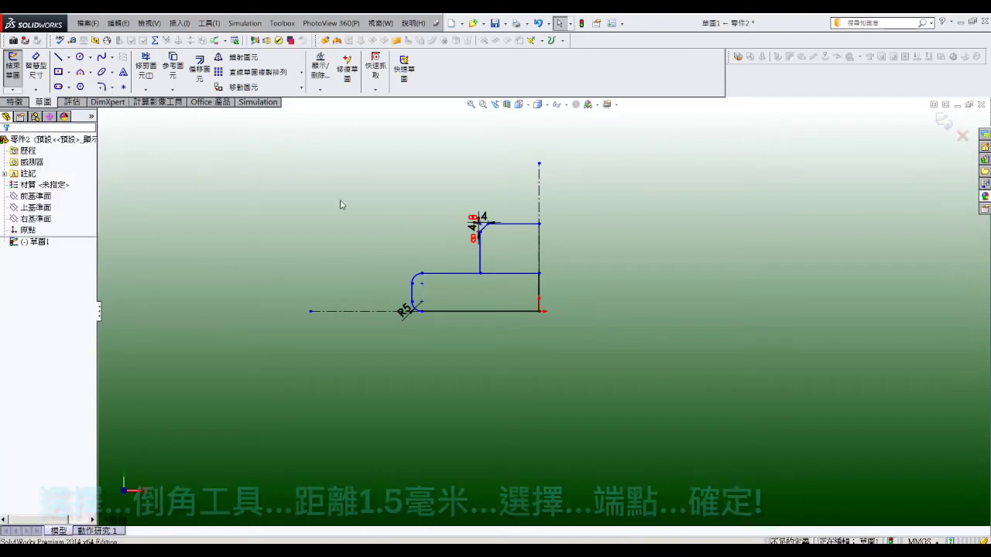
Step: Dimension the lower rectangle's height to 20 mm and the overall height to 40 mm
click(35, 66)
click(460, 273)
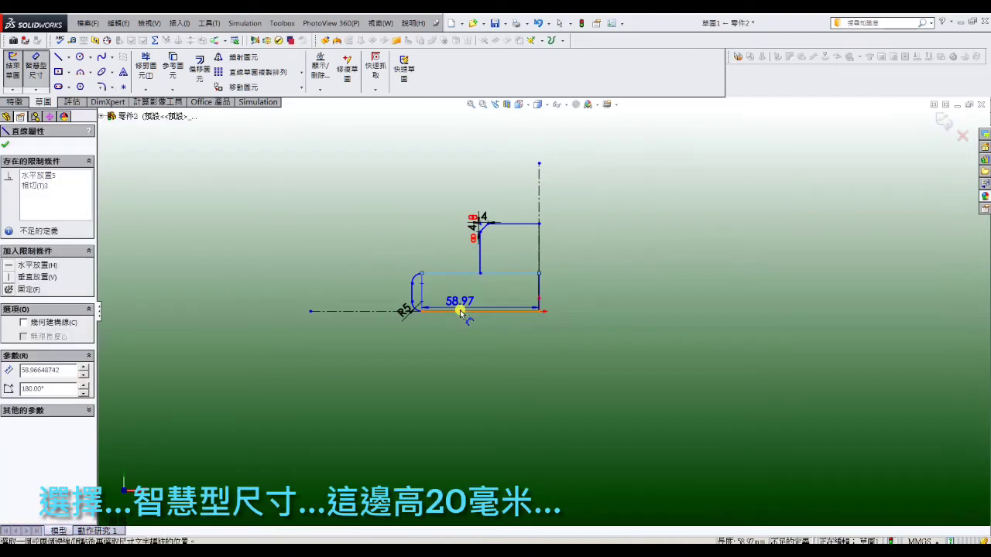
click(460, 311)
click(461, 310)
text(20)
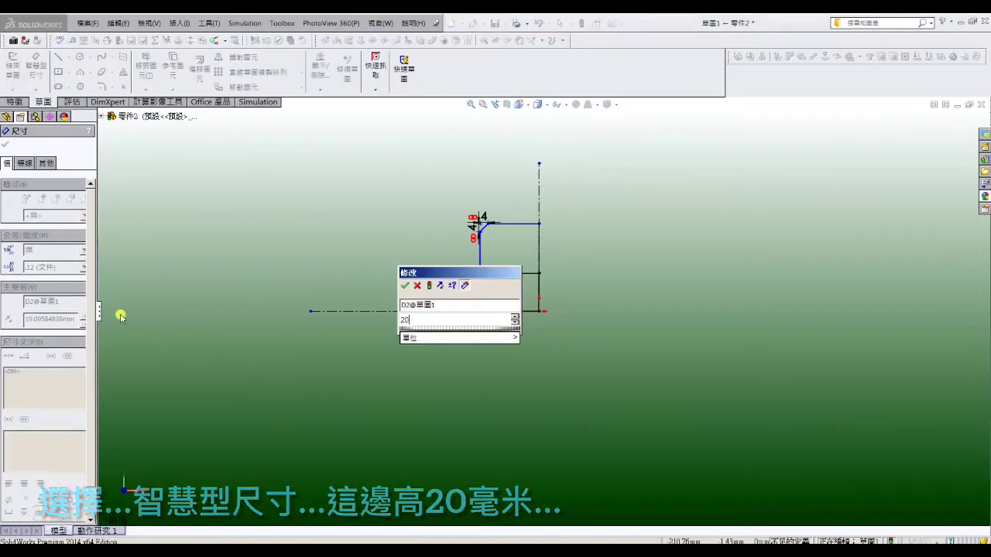
key(Return)
click(516, 225)
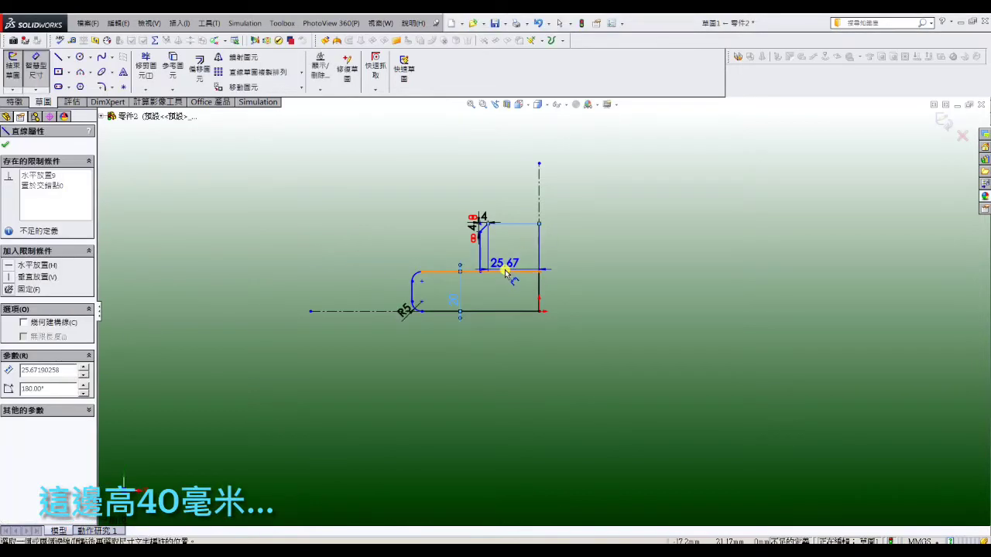
click(505, 312)
click(343, 280)
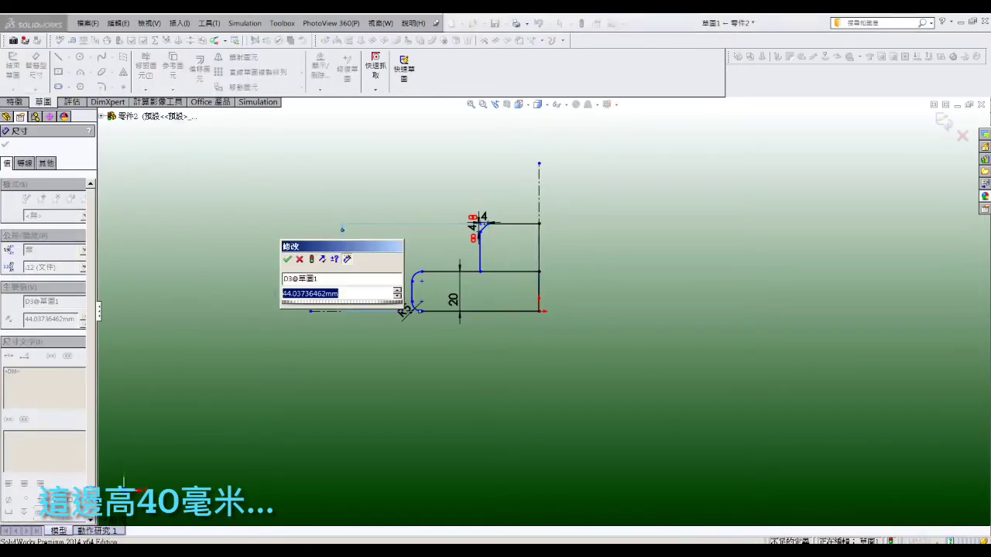
text(40)
key(Return)
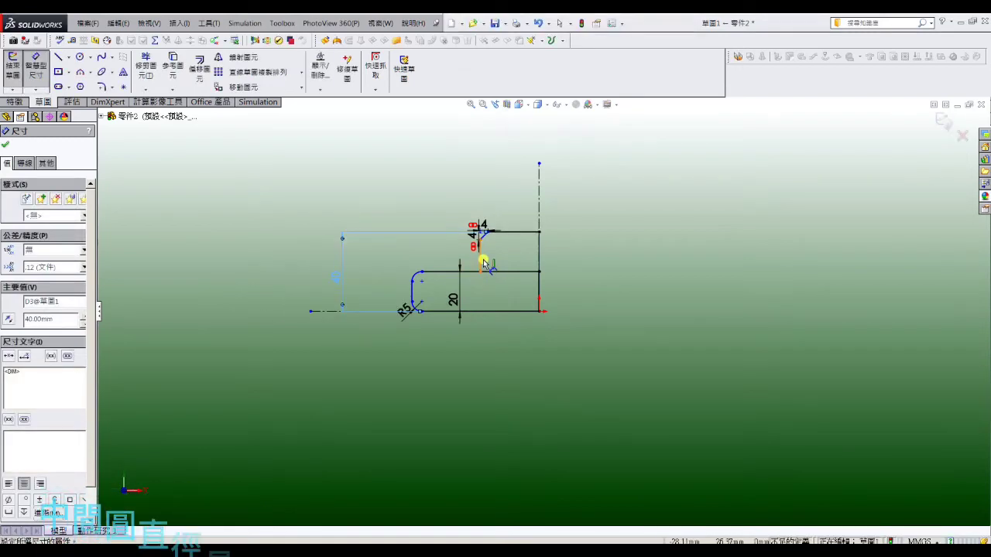
Step: Dimension the middle diameter to 40 mm and the outer diameter to 80 mm
click(526, 252)
click(548, 208)
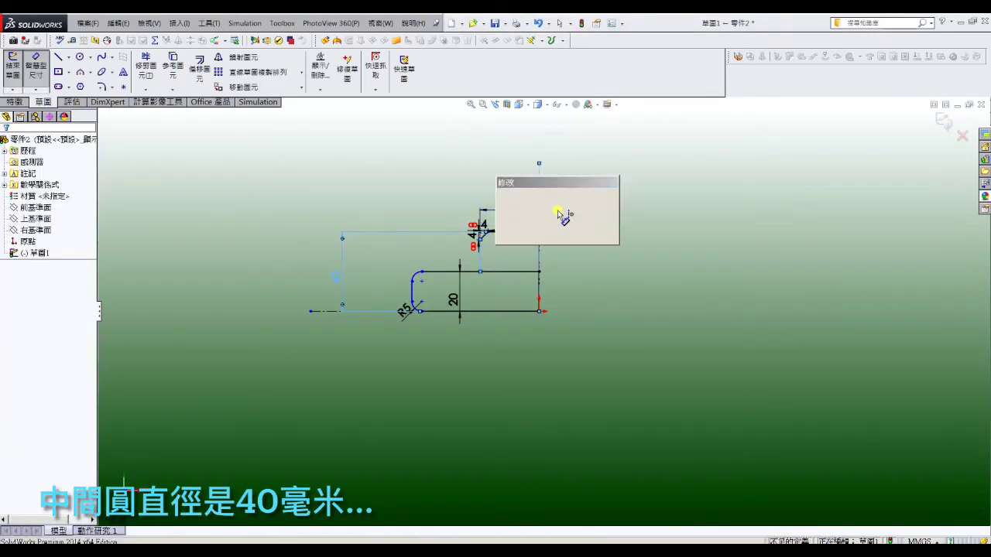
text(40)
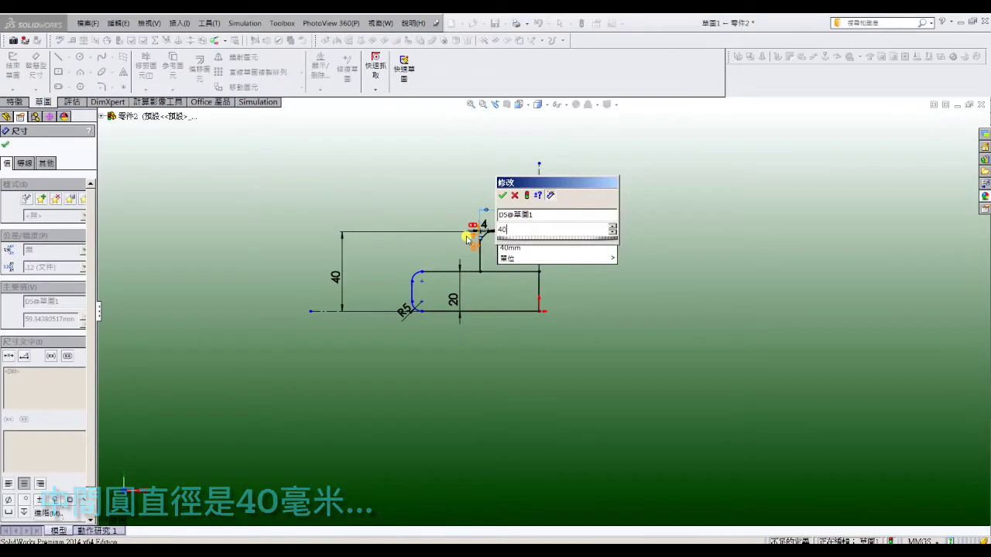
key(Return)
click(412, 293)
click(539, 287)
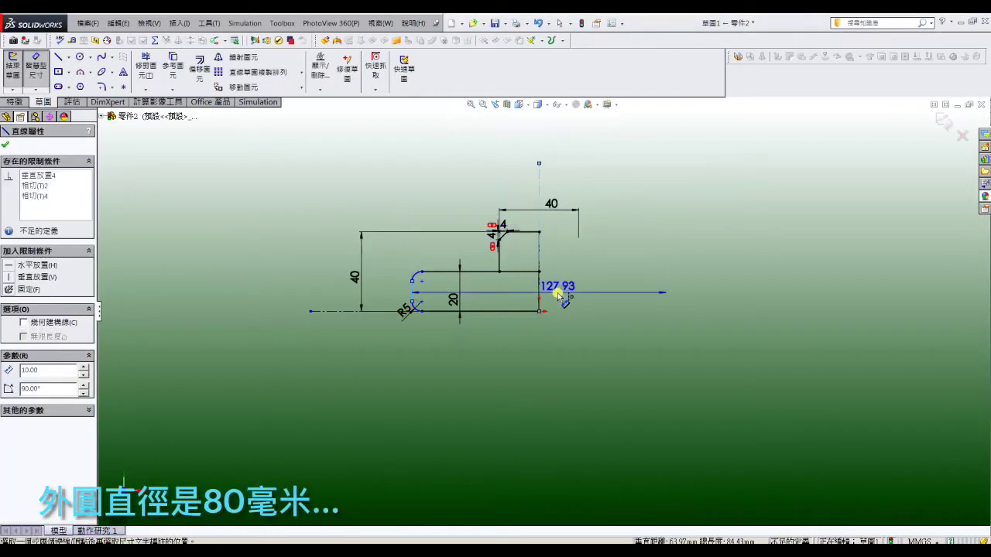
click(542, 340)
click(545, 360)
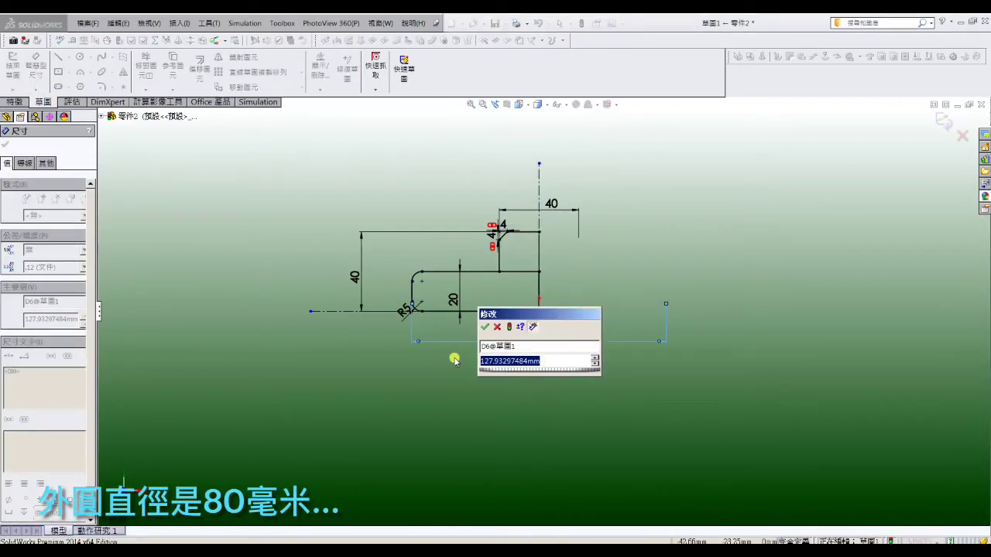
text(80)
key(Return)
Step: Revolve both profile regions 360° about the vertical centerline into a stepped round solid
key(Escape)
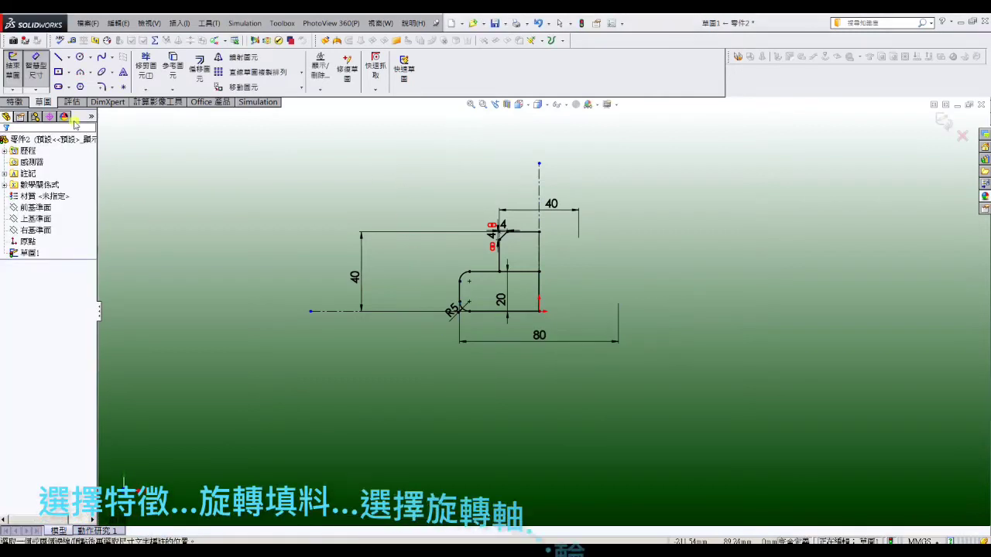
click(15, 101)
click(43, 71)
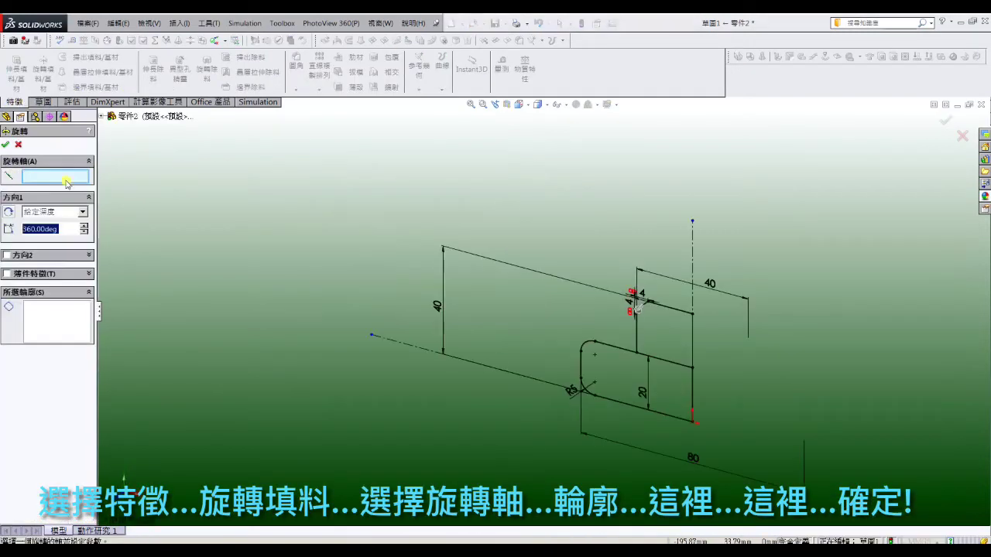
click(693, 264)
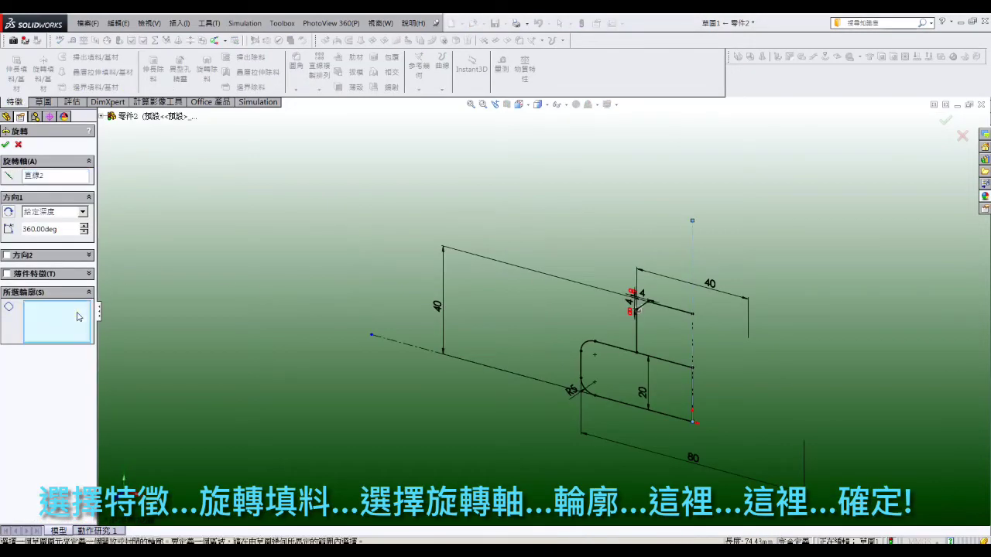
click(684, 402)
click(681, 352)
click(6, 144)
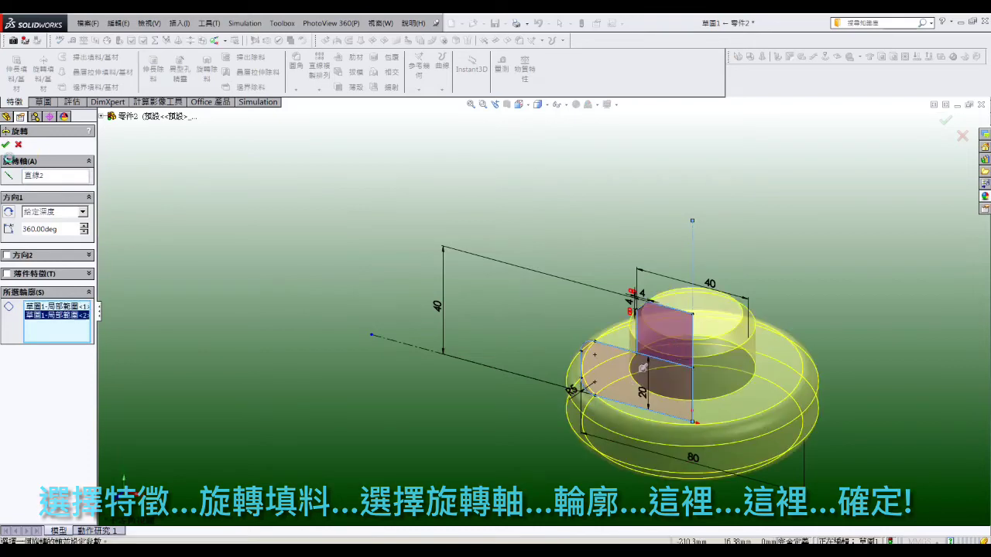
Step: Sketch on the flange's top face, viewed normal, with horizontal and vertical construction lines
click(614, 377)
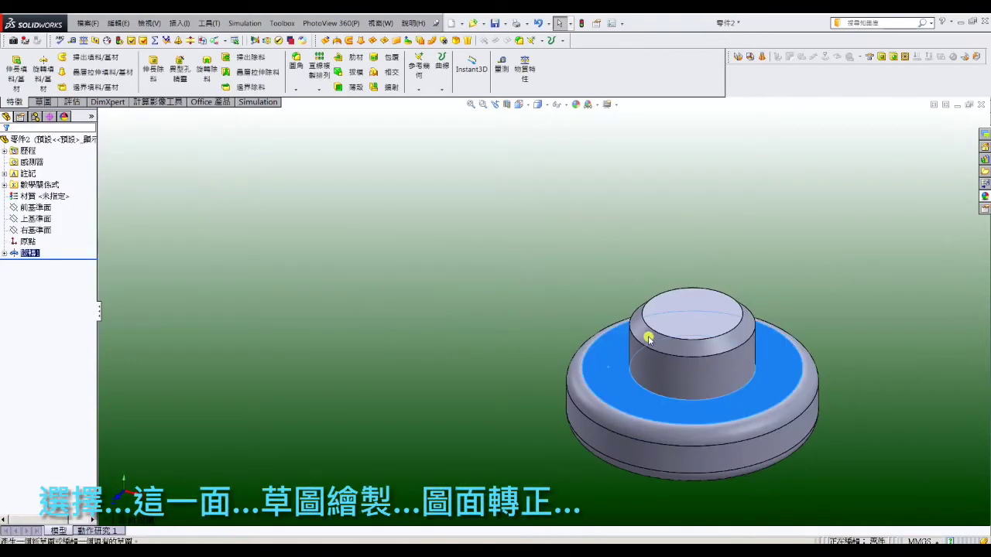
click(578, 266)
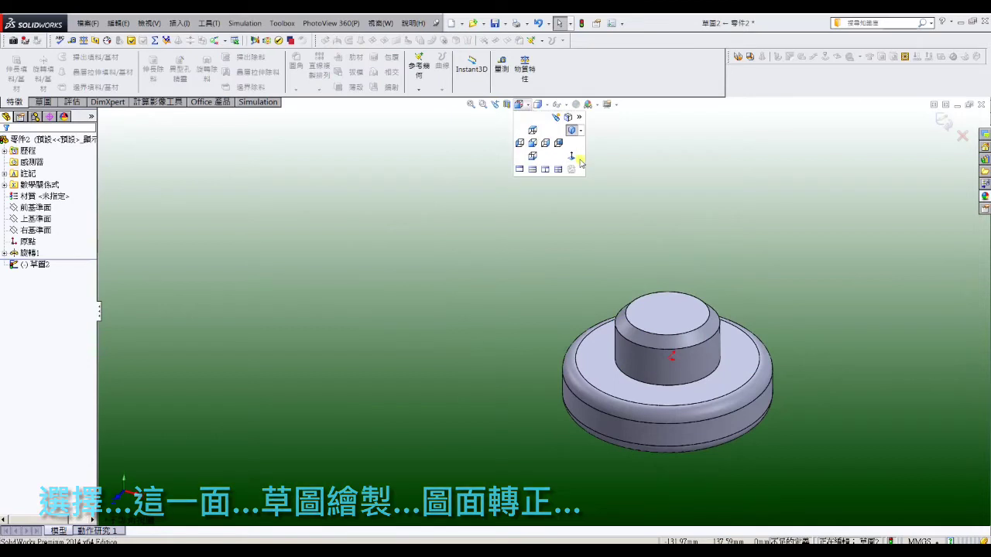
click(571, 128)
click(41, 102)
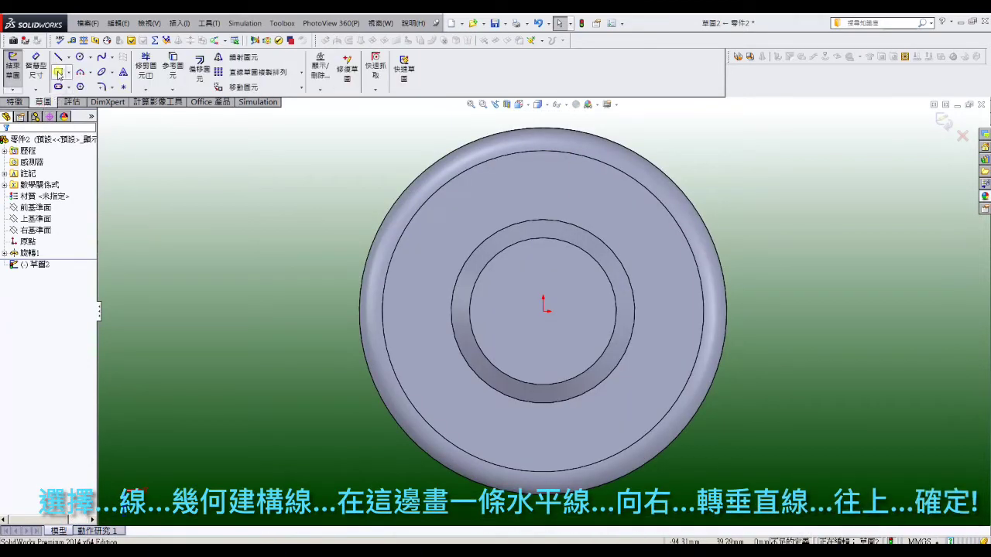
click(66, 59)
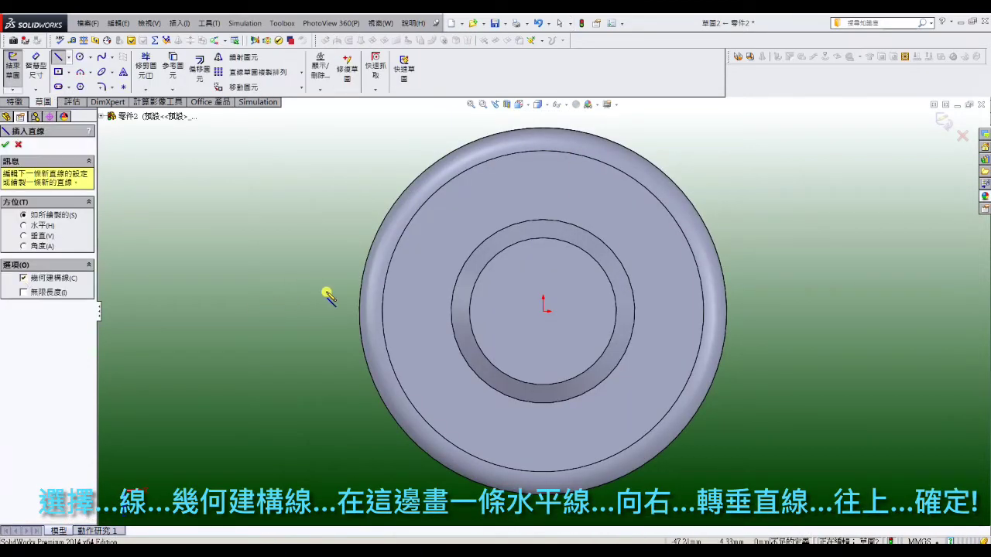
click(360, 311)
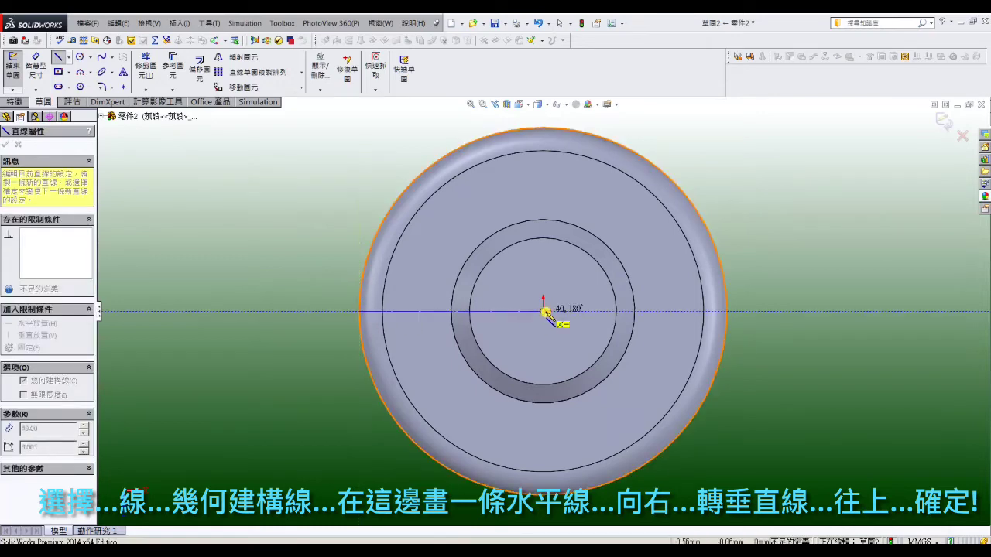
click(545, 311)
scroll(545, 312, up, 2)
click(543, 163)
right_click(543, 163)
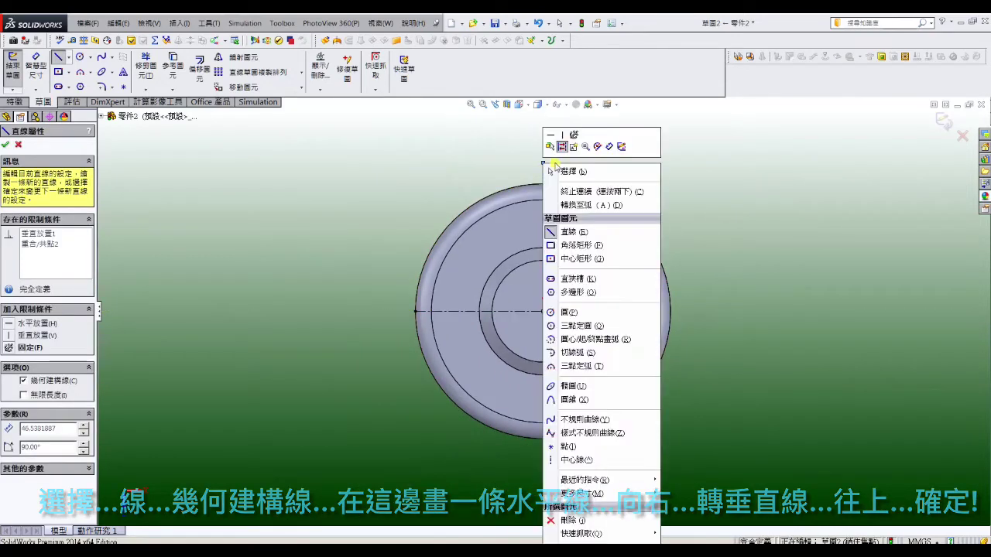
click(564, 167)
Step: Draw a centre-point arc across the rim's top edge and convert the outer edge
click(80, 71)
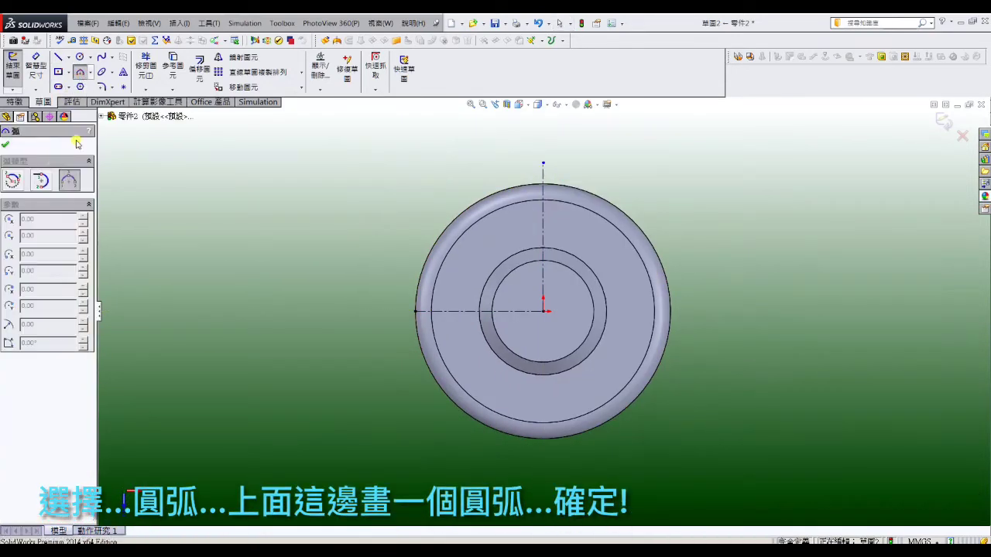
click(11, 183)
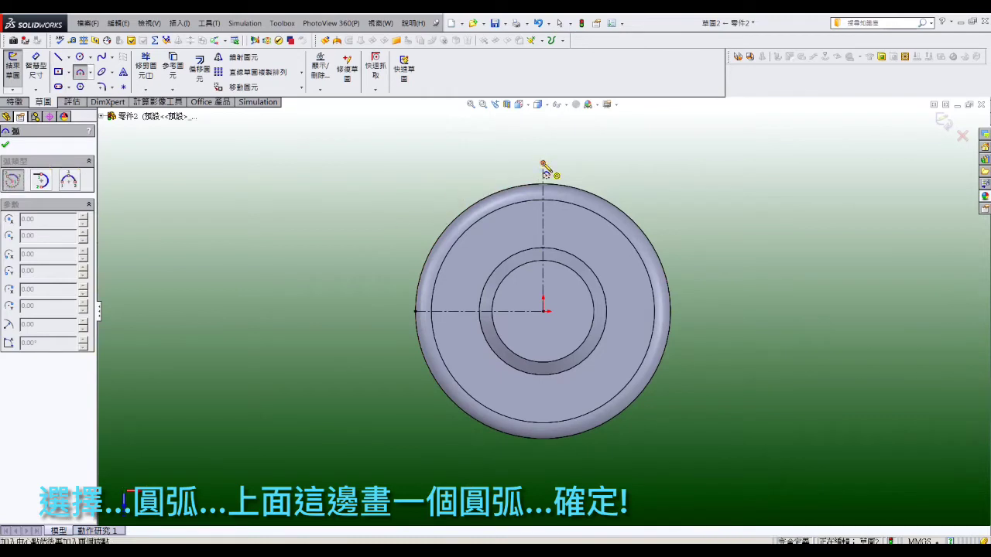
click(594, 190)
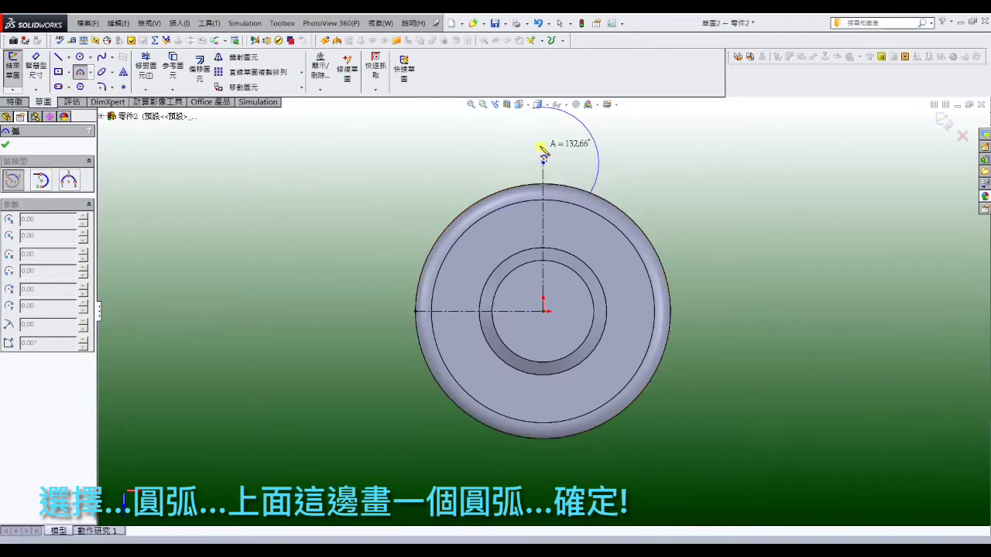
click(496, 191)
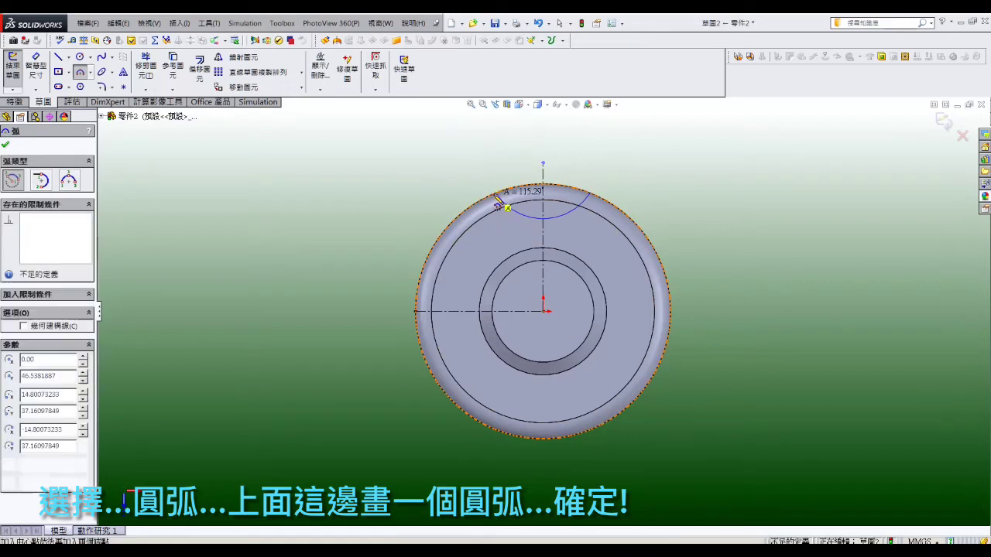
right_click(503, 172)
click(515, 189)
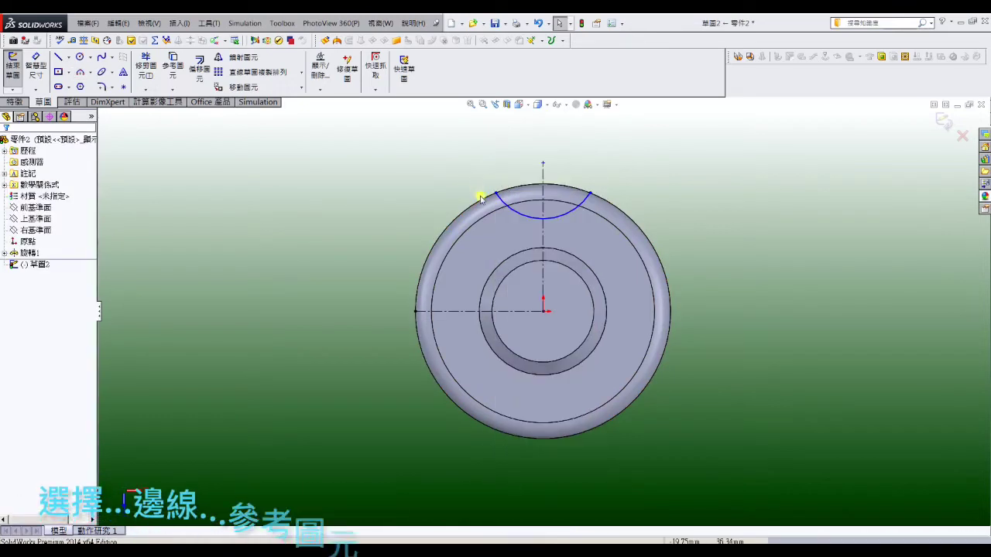
click(177, 82)
Step: Dimension the arc to R15 with its centre 47 mm from the axis
click(43, 74)
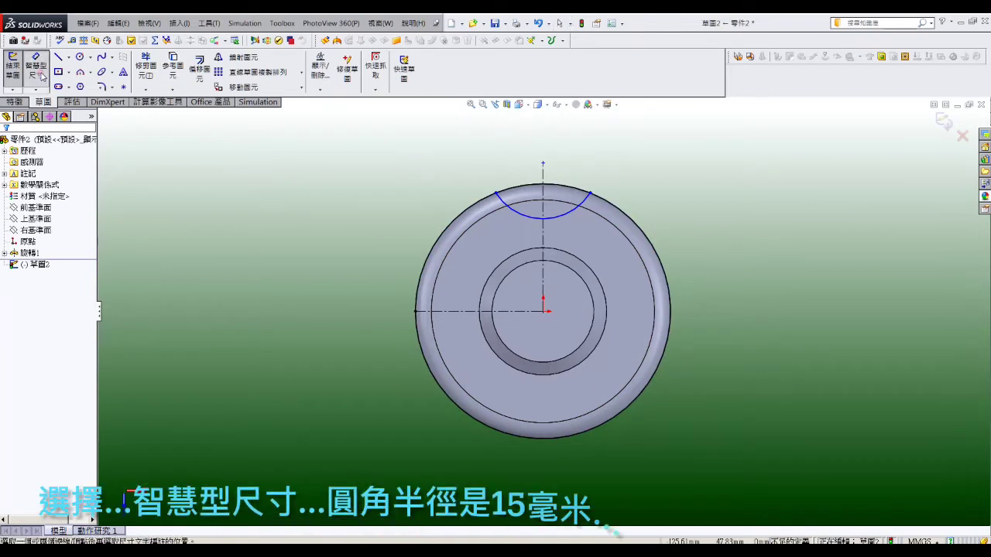
click(517, 218)
click(593, 159)
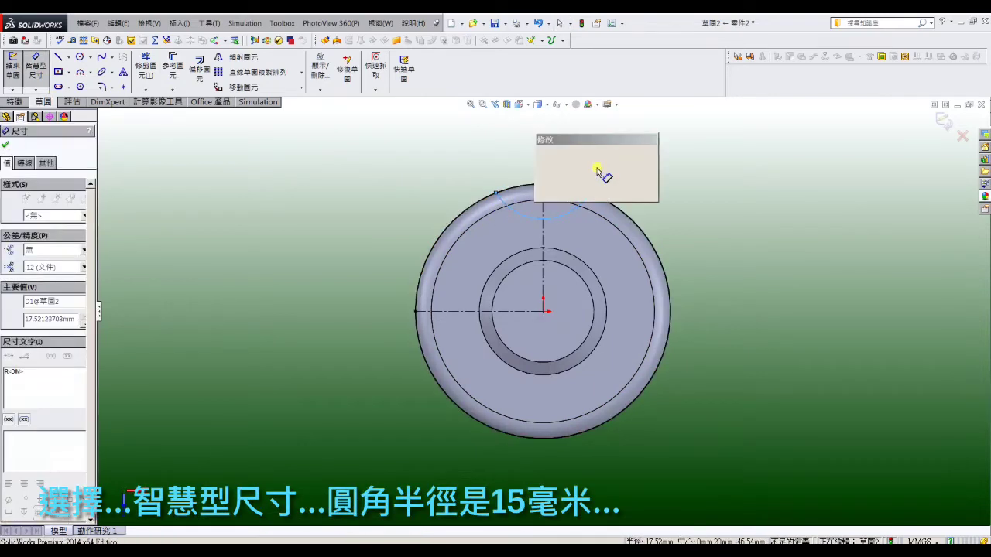
text(15)
key(Return)
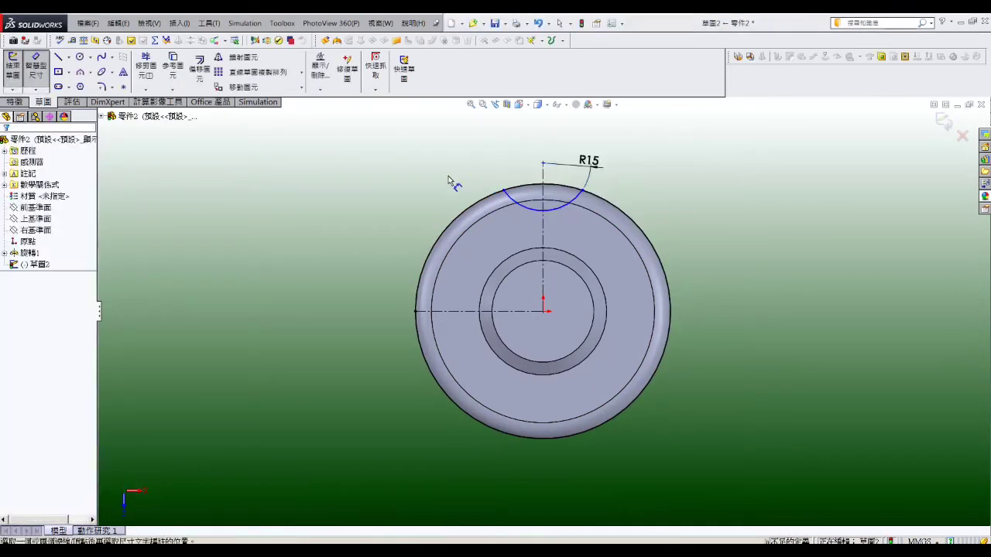
click(544, 242)
click(566, 239)
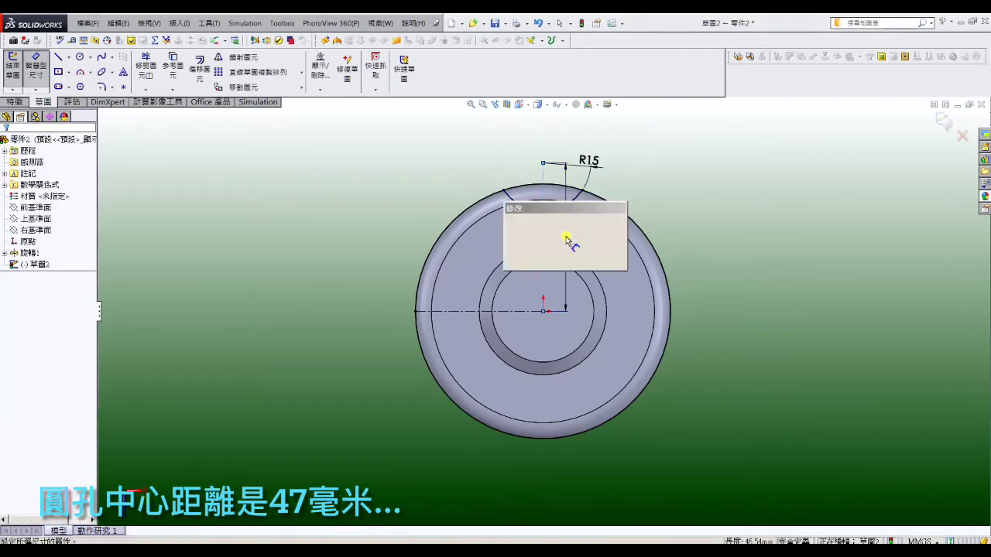
text(47)
key(Return)
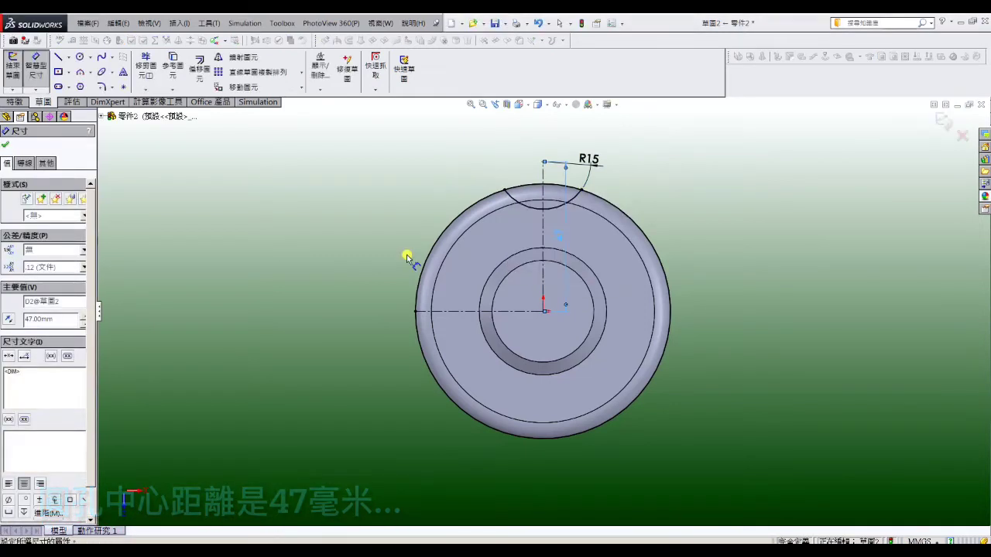
click(23, 102)
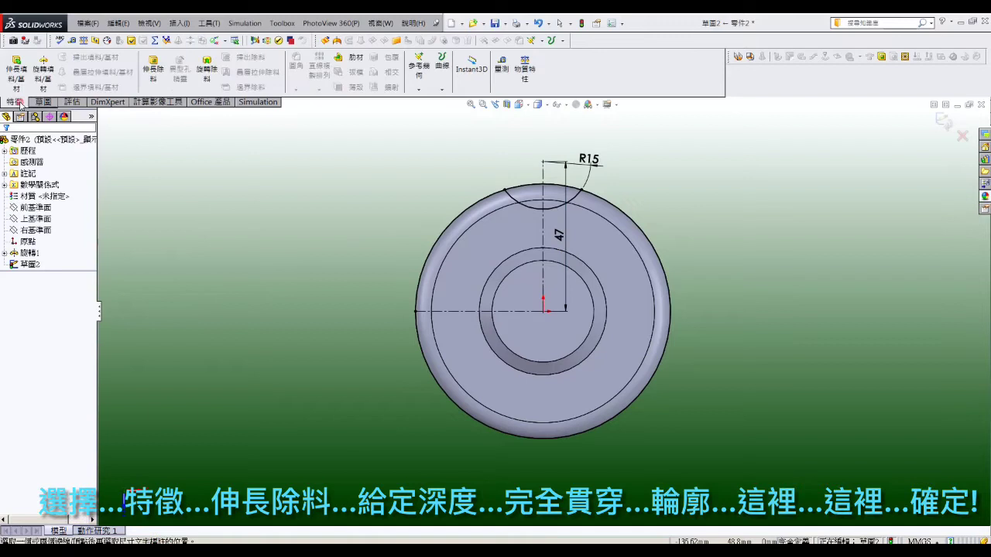
Step: Extrude-cut the two notch regions Through All to form the rim notch
click(151, 78)
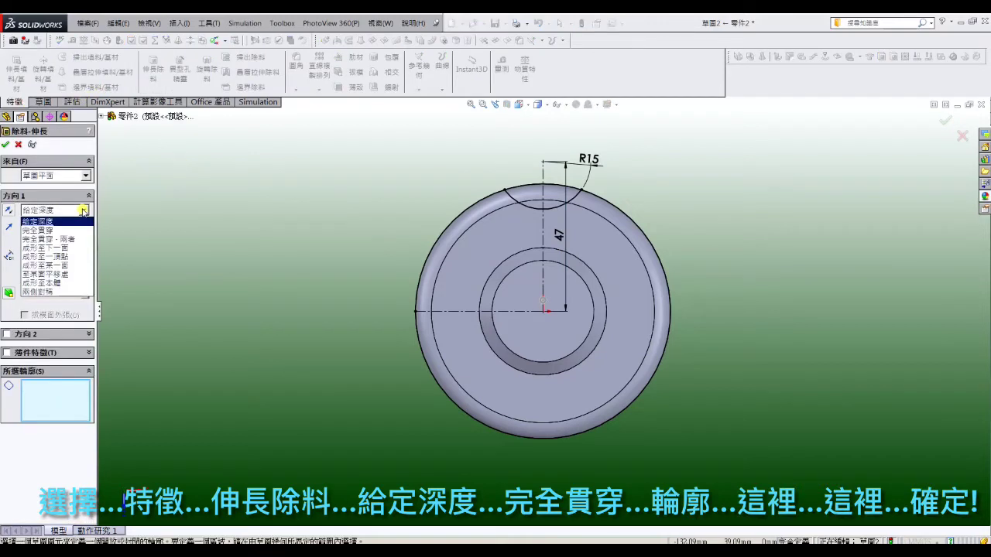
click(77, 230)
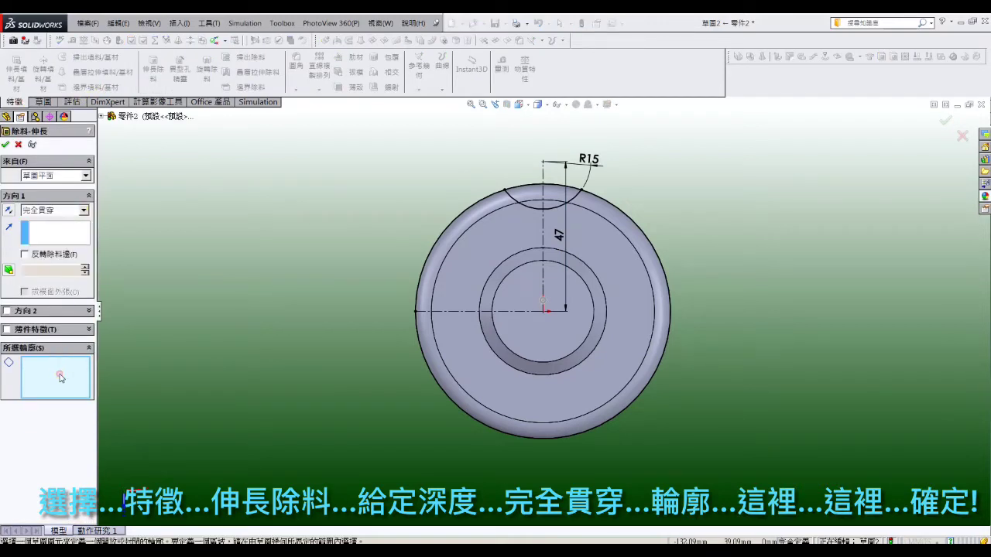
click(504, 191)
click(544, 208)
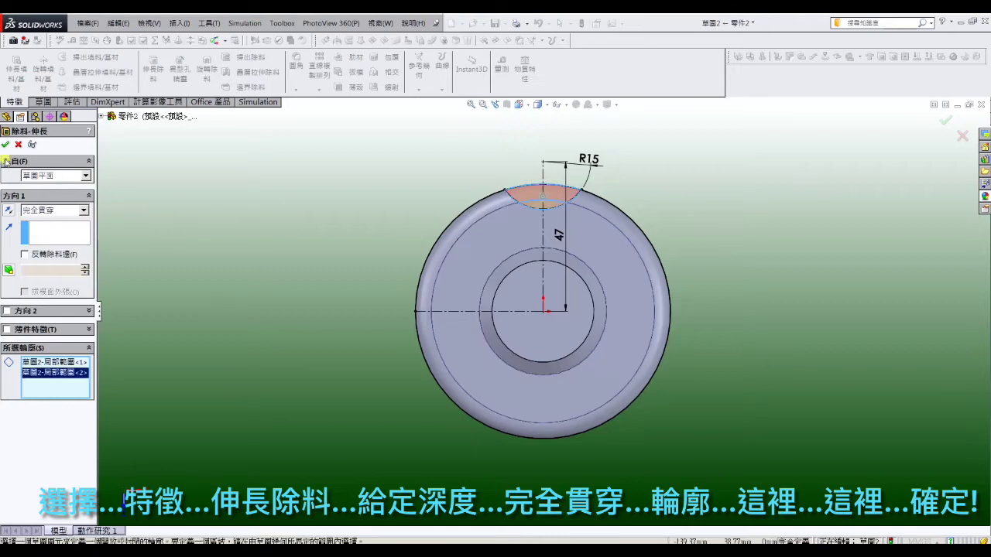
click(5, 145)
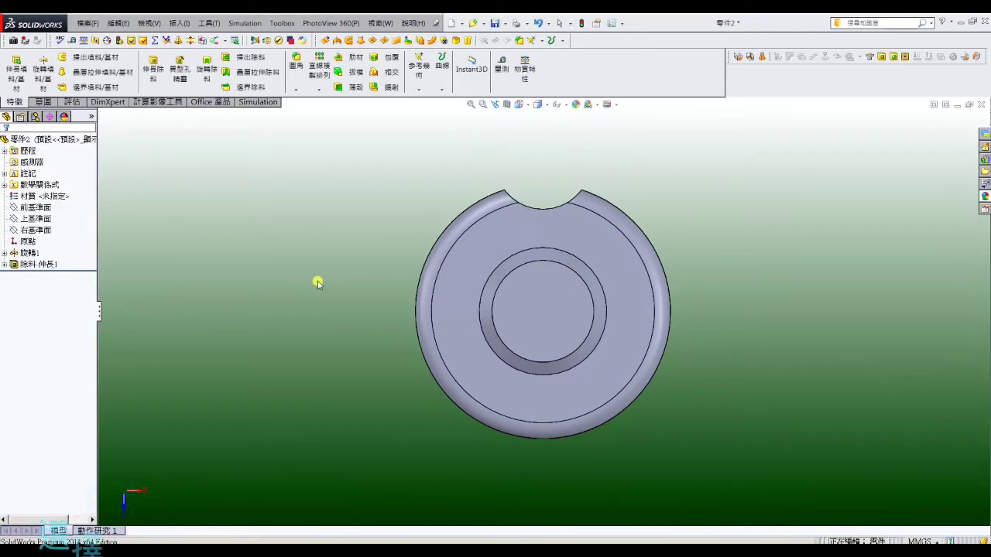
mouse_move(317, 281)
middle_down()
mouse_move(343, 301)
mouse_move(365, 162)
middle_up()
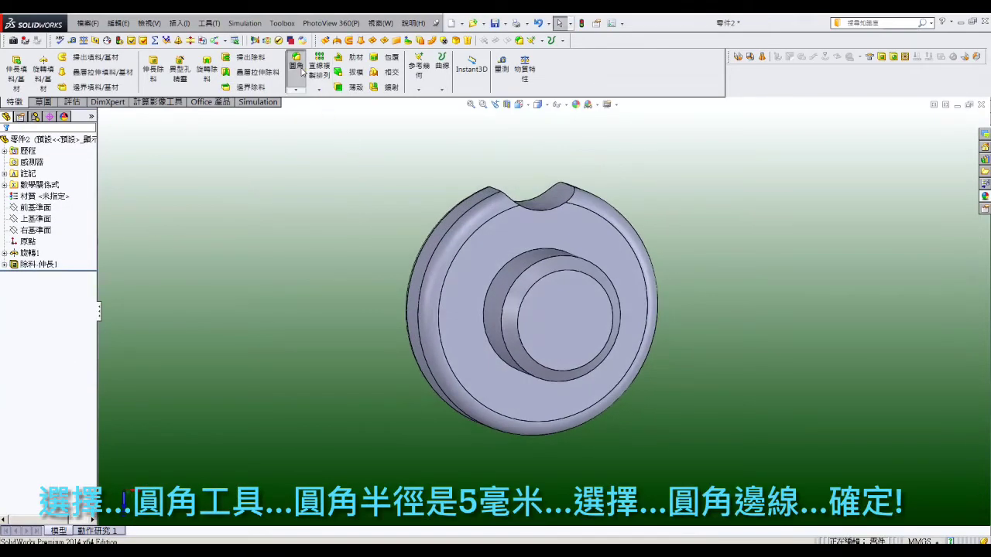
Step: Apply a 5 mm fillet to both edges of the notch
click(301, 69)
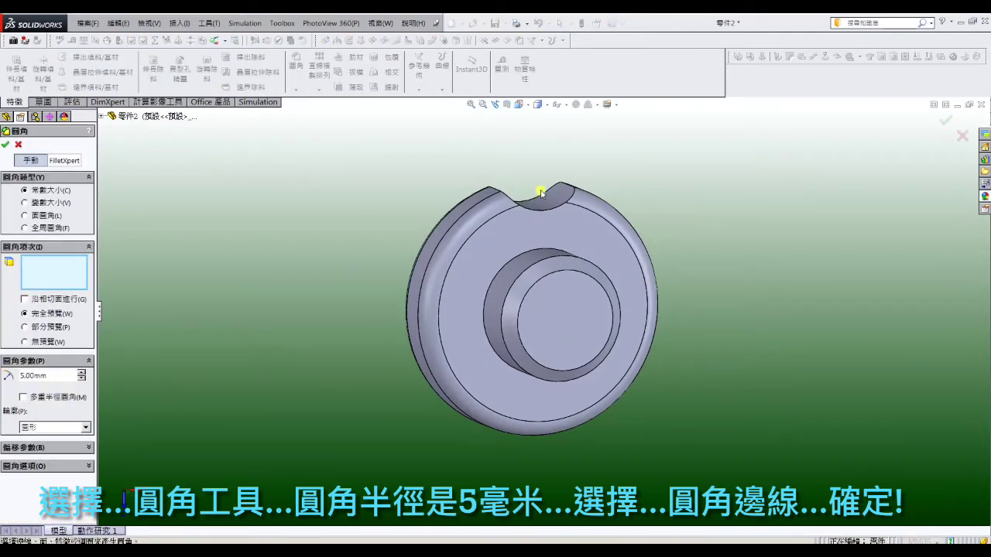
click(546, 213)
click(542, 203)
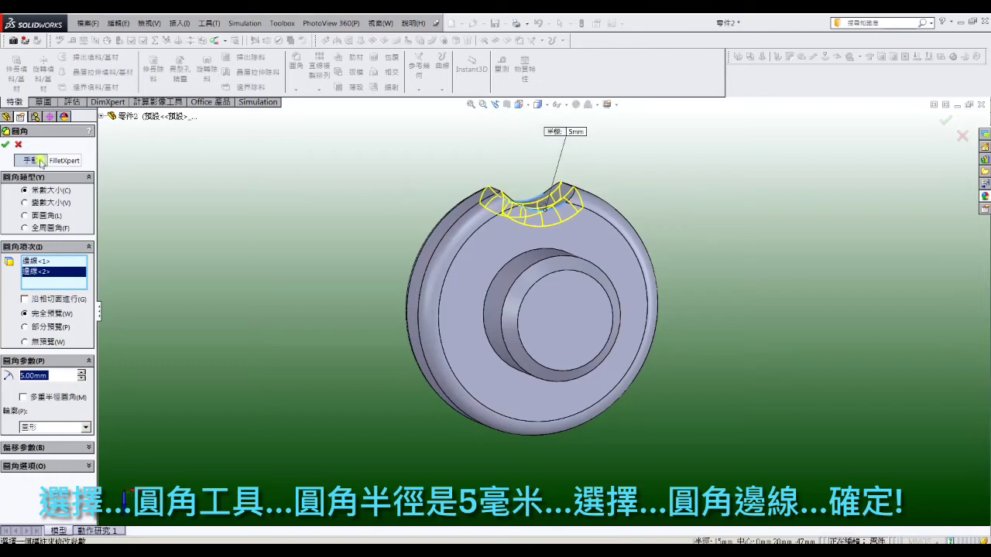
key(Return)
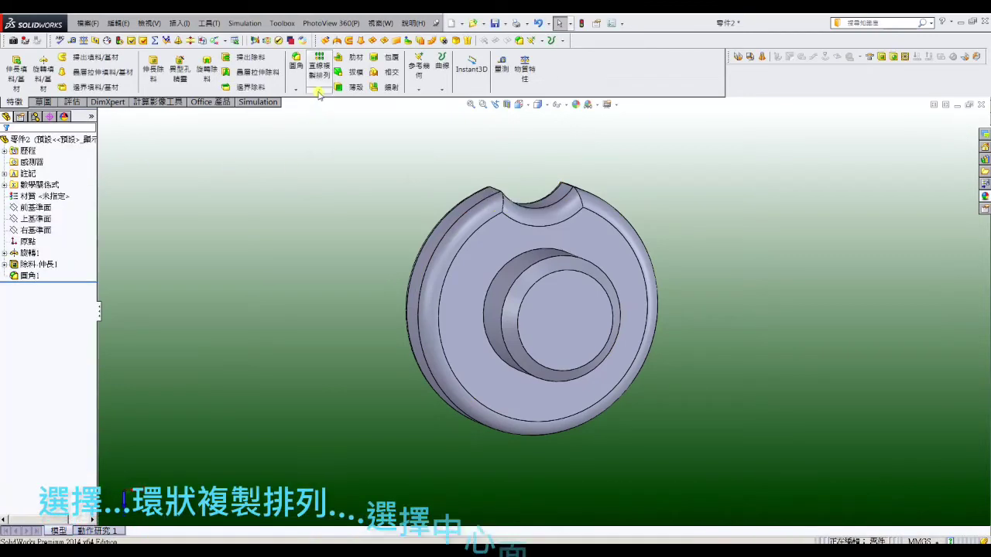
Step: Circular-pattern Cut-Extrude1 and Fillet1 six times over 360° around the hub's axis
click(319, 91)
click(364, 118)
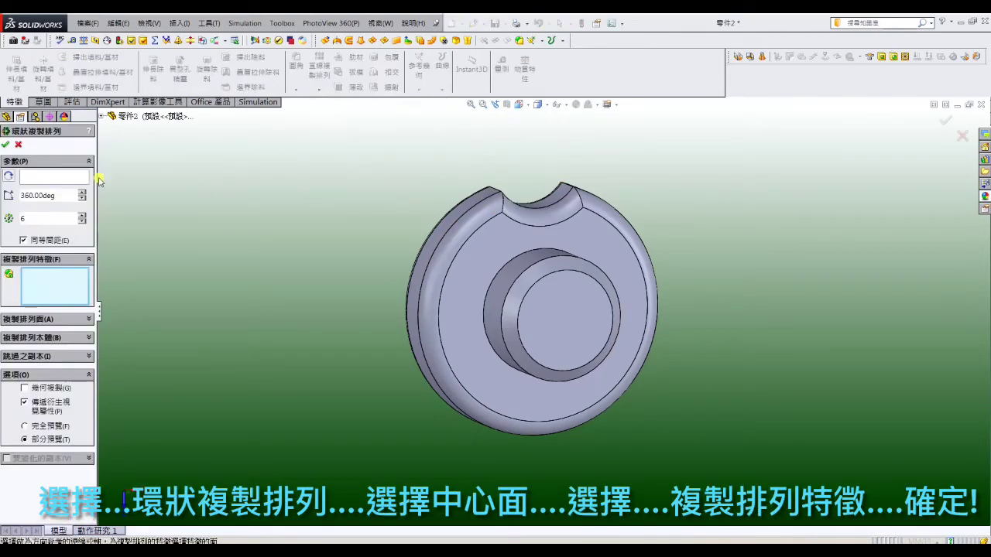
click(496, 304)
click(52, 286)
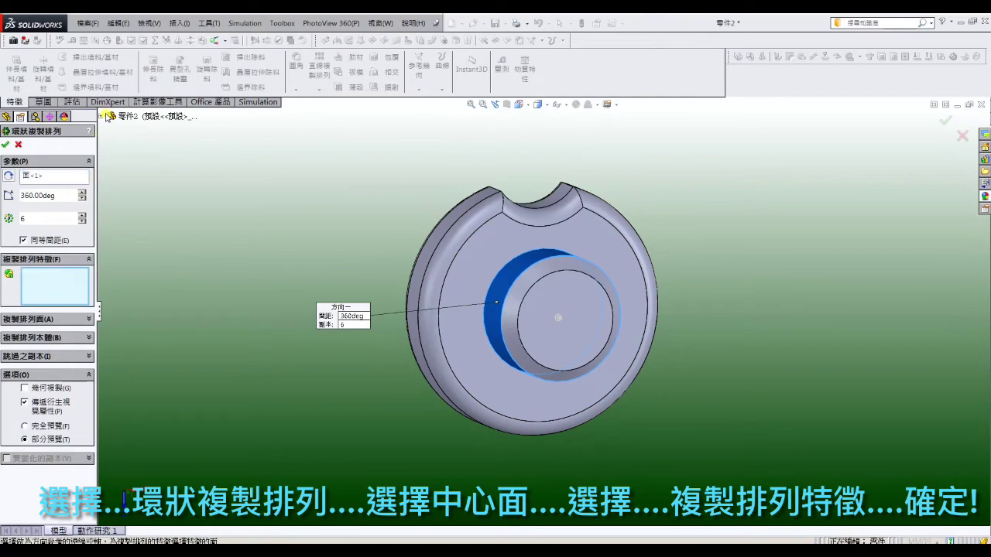
click(102, 117)
click(138, 242)
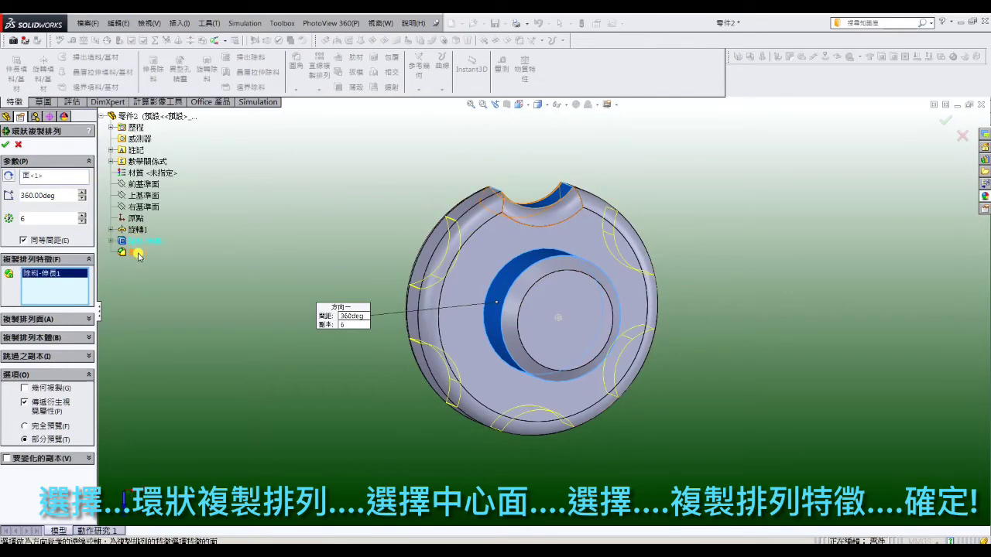
click(138, 253)
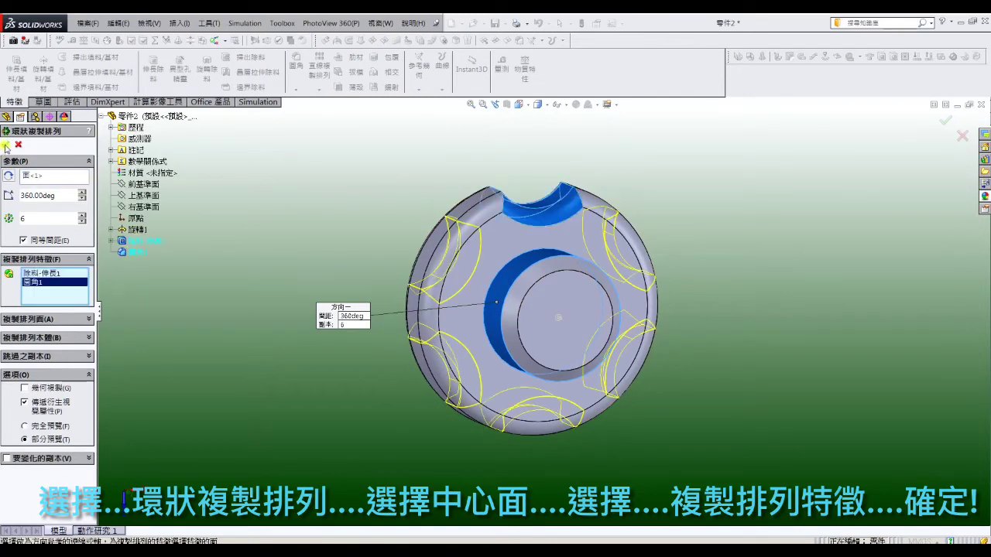
click(5, 145)
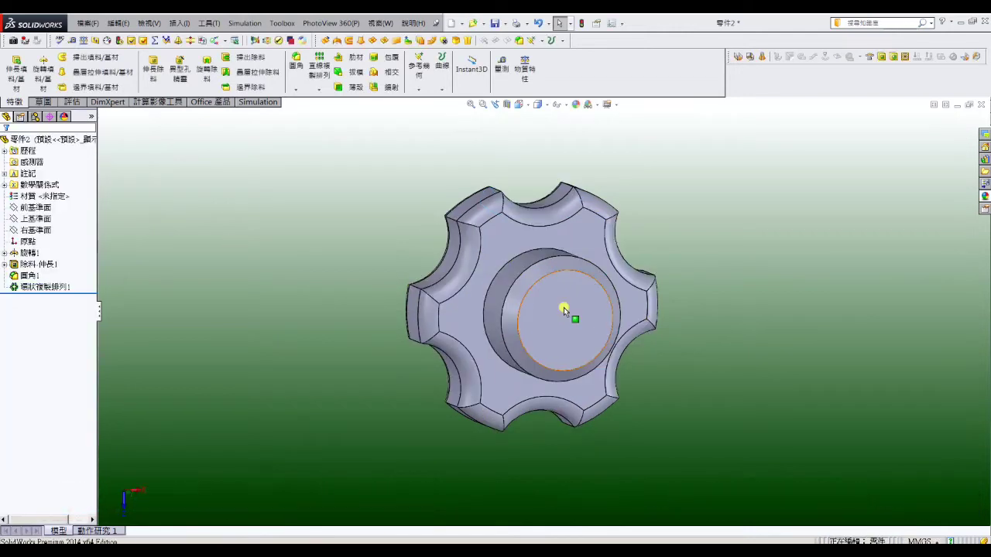
Step: Add a Ø10 mm, 25 mm deep Hole Wizard dowel hole at the hub's centre
click(180, 67)
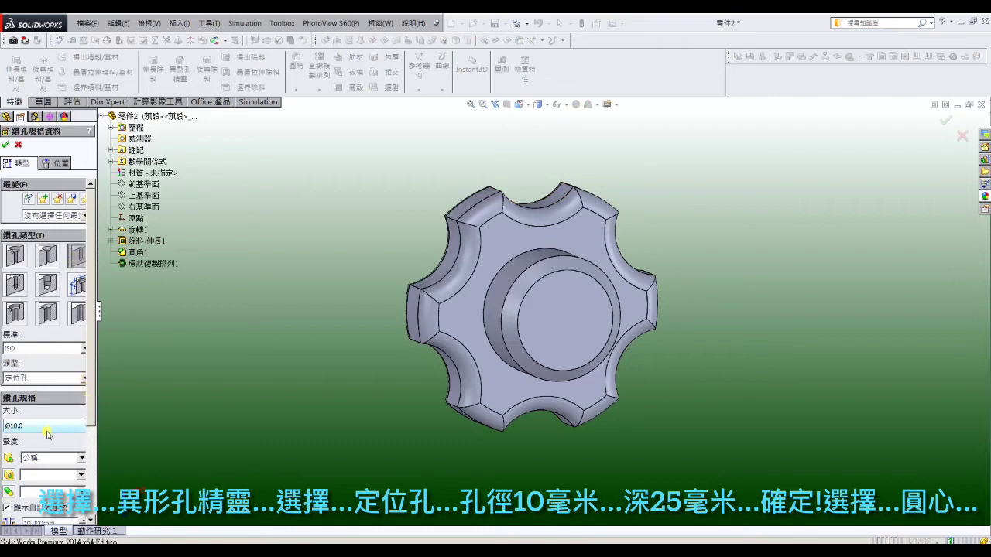
drag(93, 411, 82, 513)
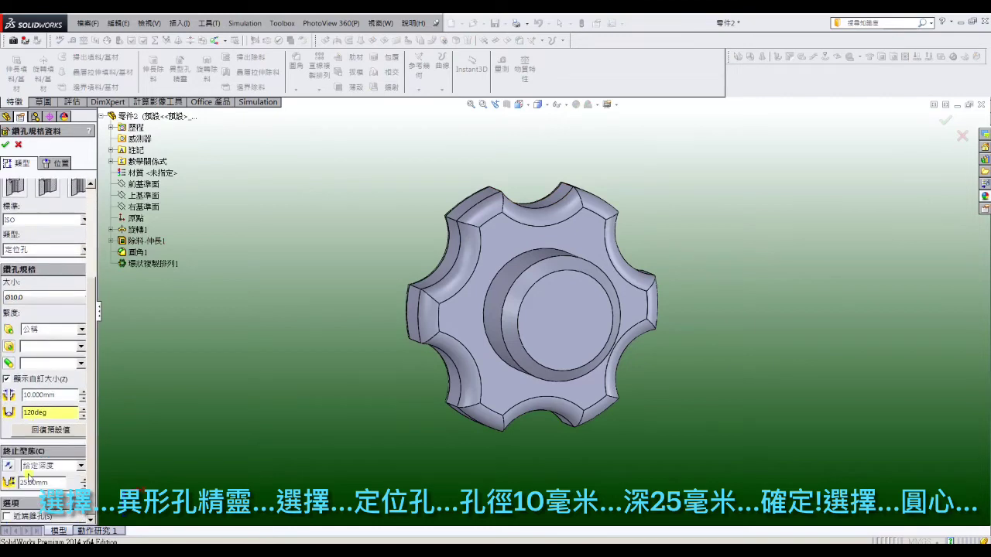
click(5, 146)
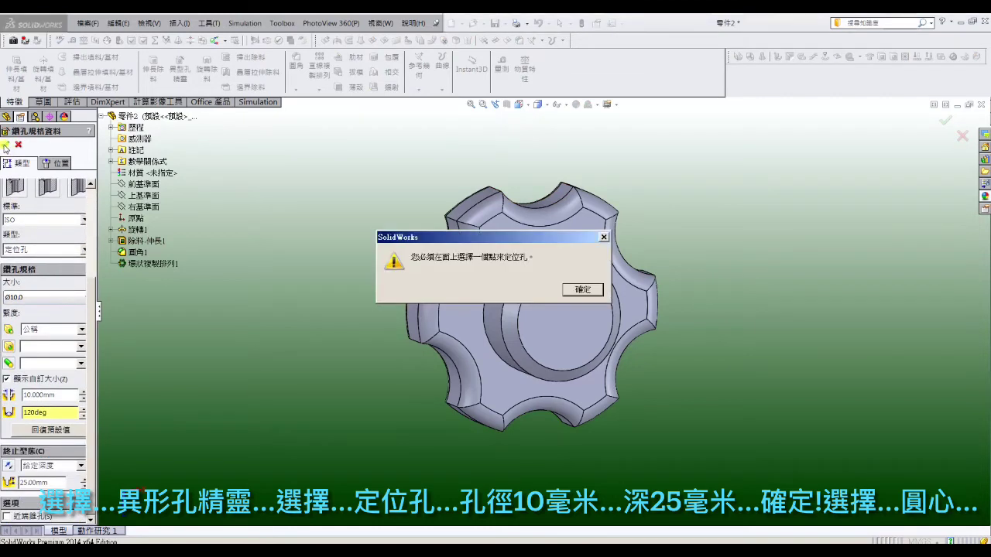
click(582, 289)
click(484, 229)
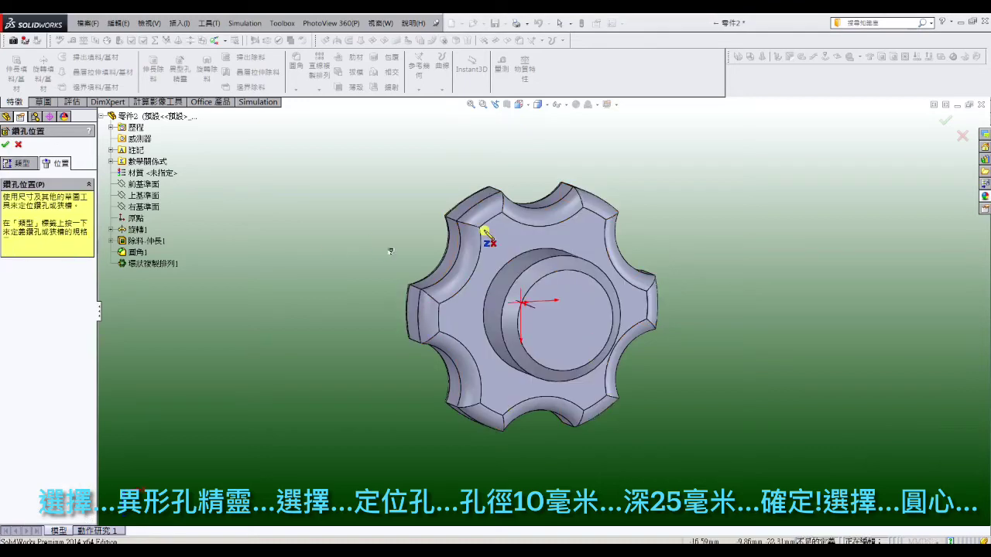
click(566, 320)
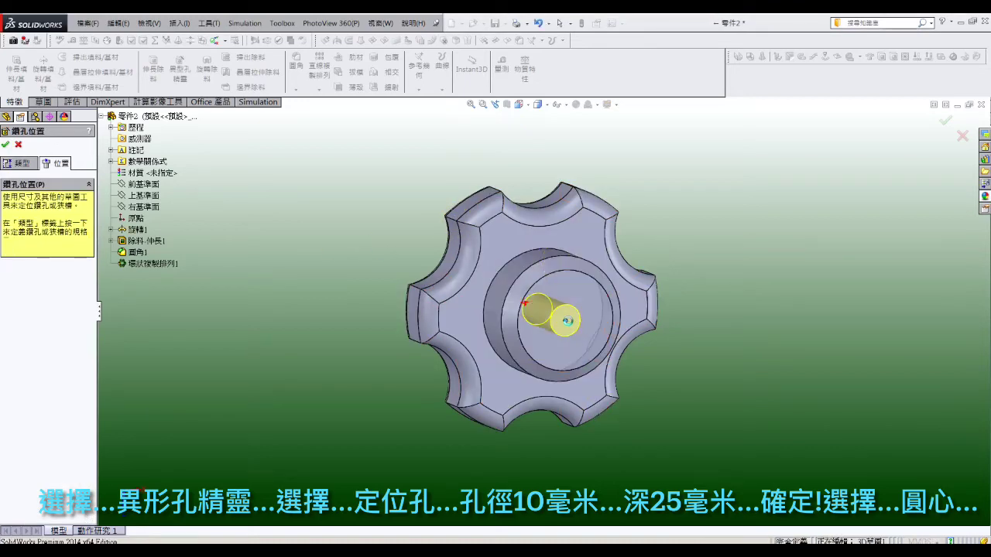
click(945, 120)
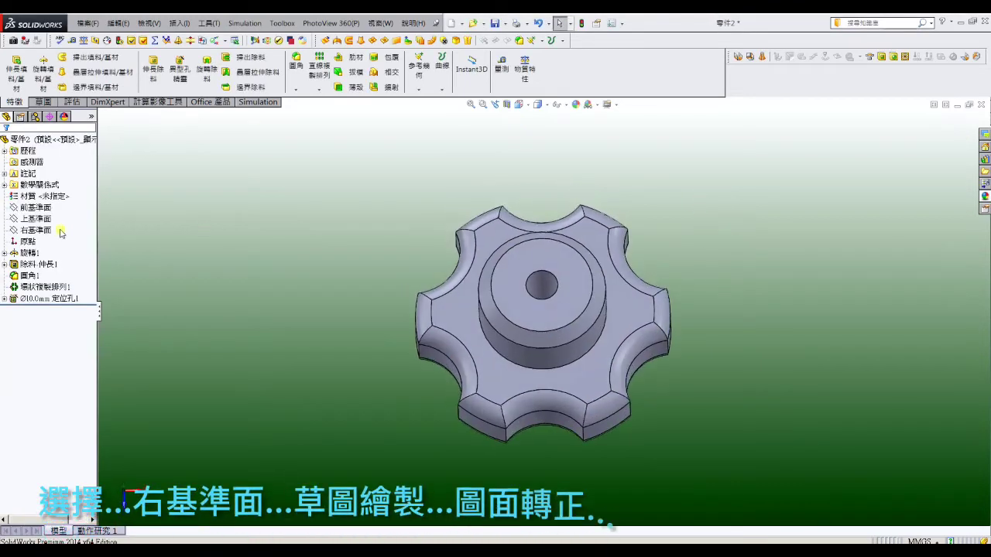
Step: Sketch on the Right Plane, viewed normal, with a vertical construction centreline into the hub
click(184, 194)
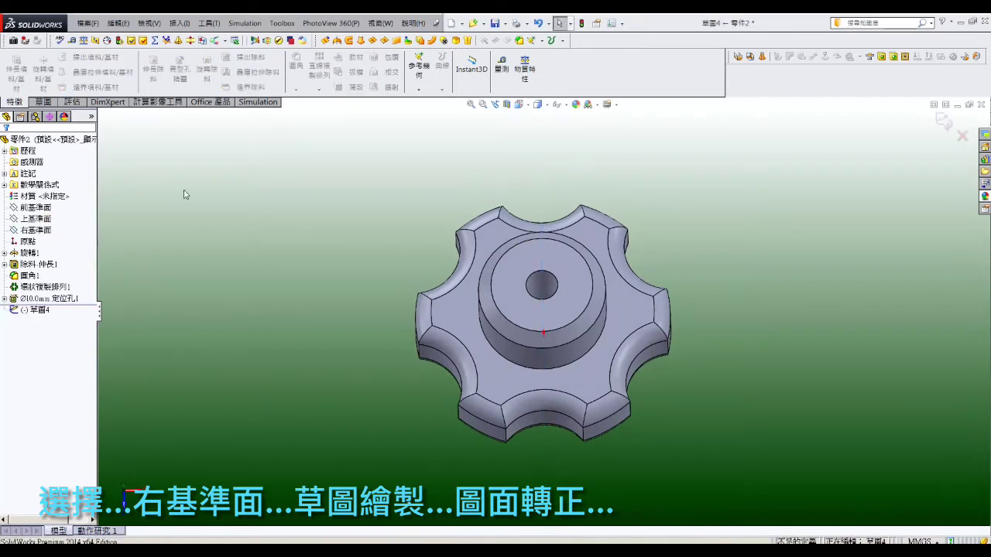
click(519, 105)
click(526, 166)
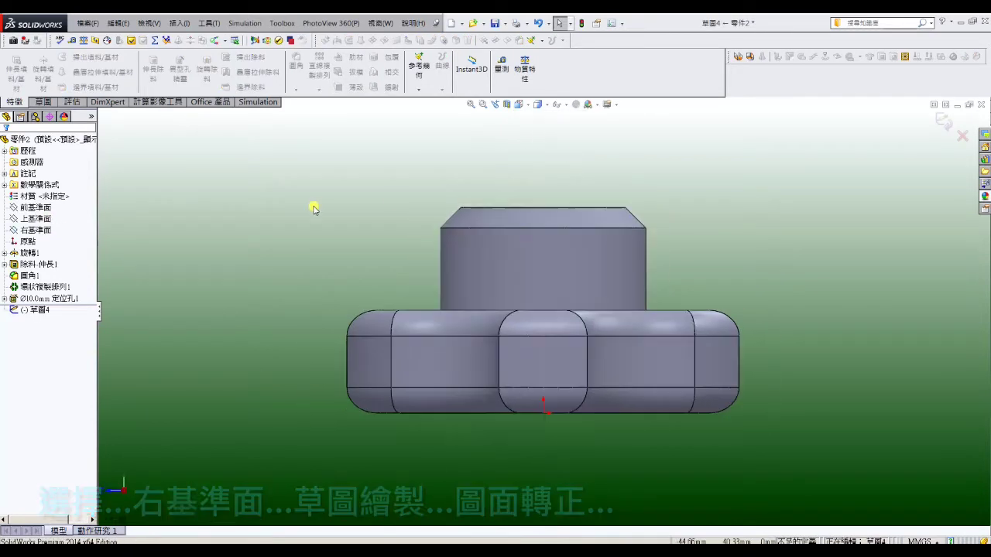
click(42, 101)
click(58, 56)
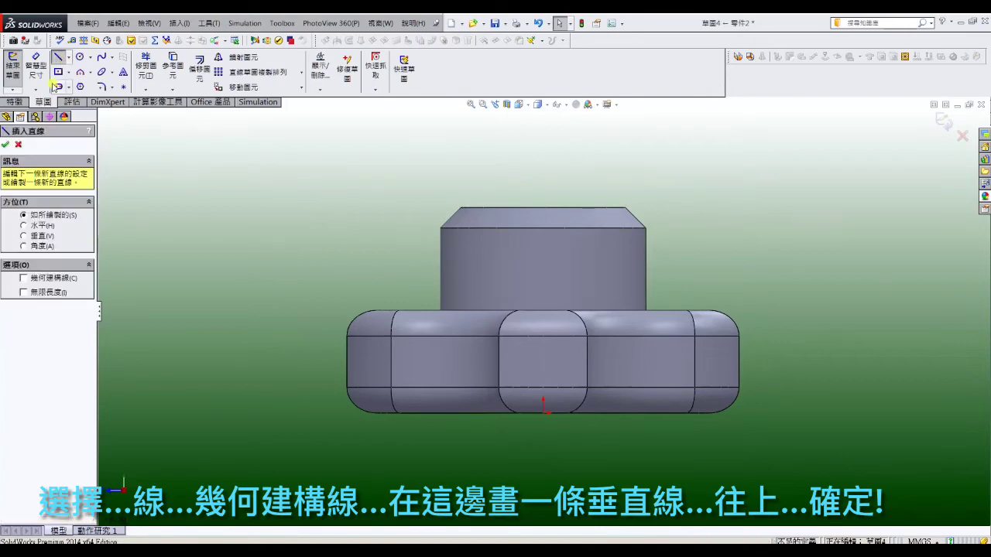
click(544, 415)
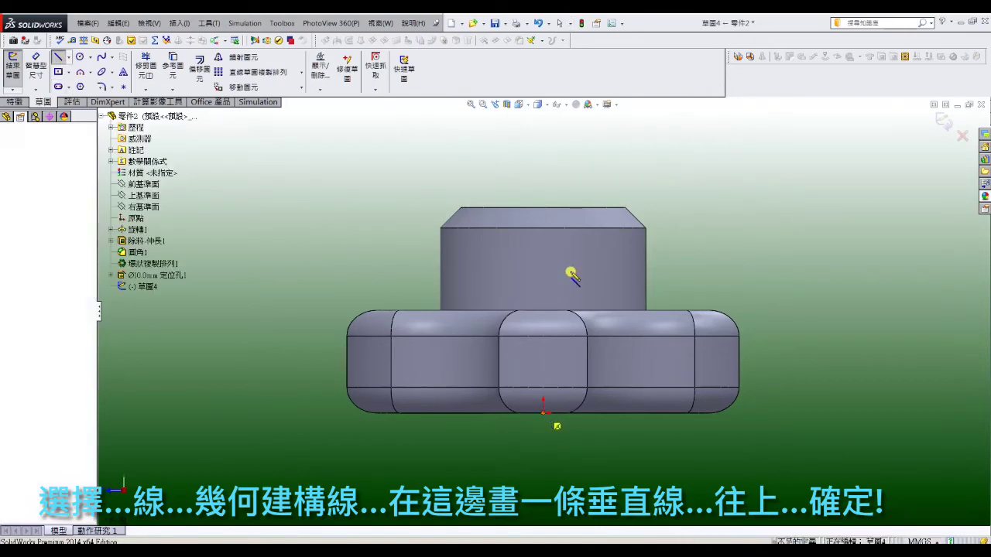
click(543, 259)
right_click(544, 260)
click(571, 168)
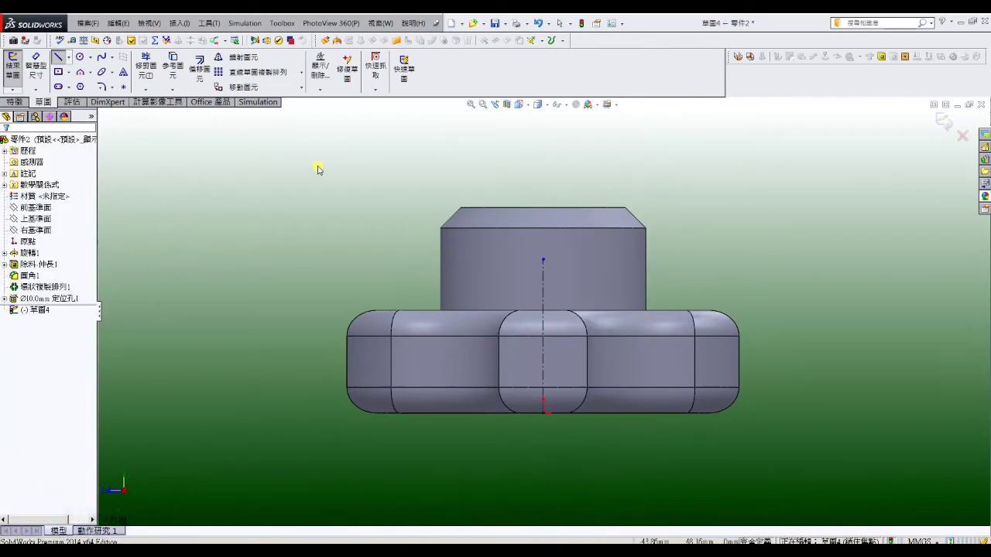
Step: Draw an 8 mm diameter circle at the centreline's top end
click(80, 56)
click(544, 259)
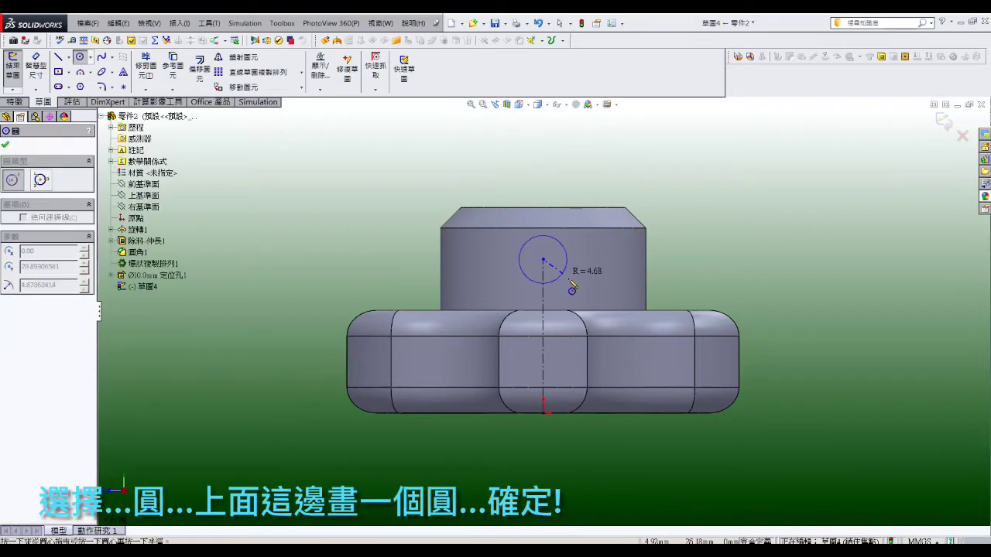
click(568, 271)
right_click(565, 170)
click(596, 194)
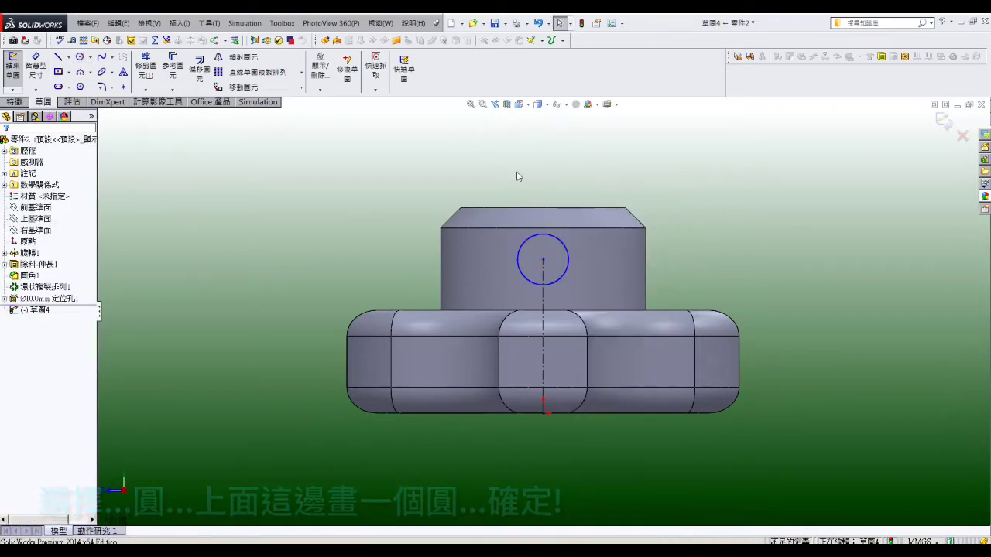
click(36, 62)
click(559, 241)
click(572, 256)
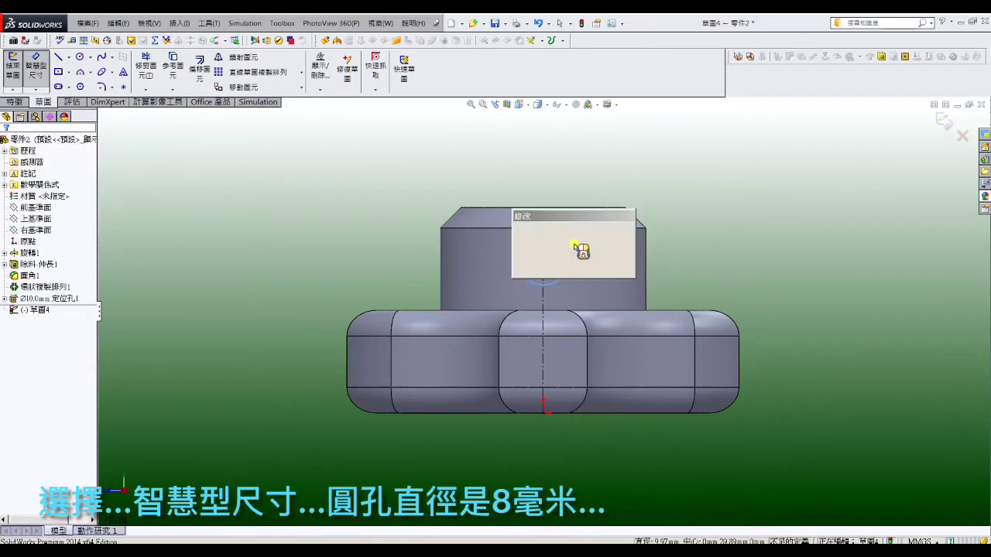
text(8)
key(Return)
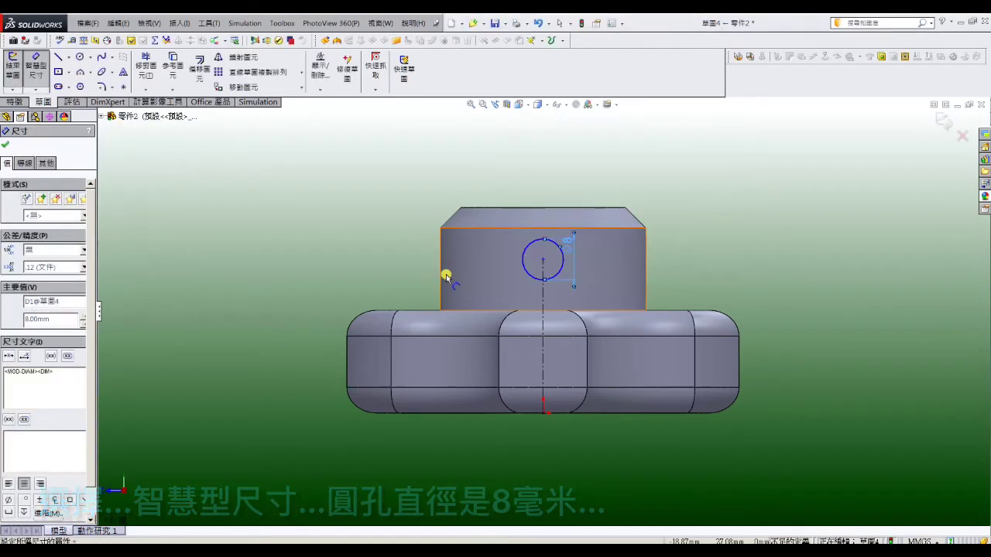
Step: Dimension the circle's centre 30 mm above the base
click(544, 303)
click(608, 302)
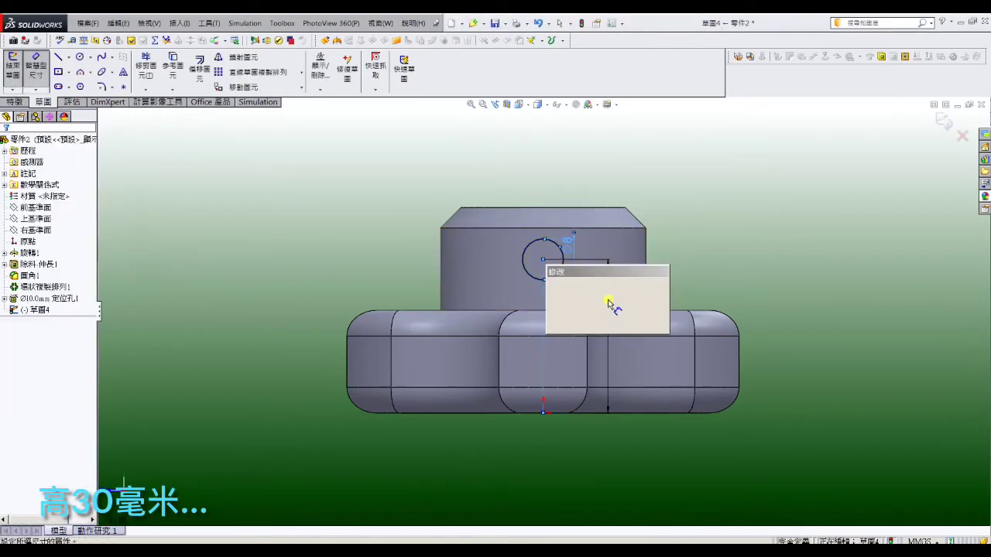
text(30)
key(Return)
key(Escape)
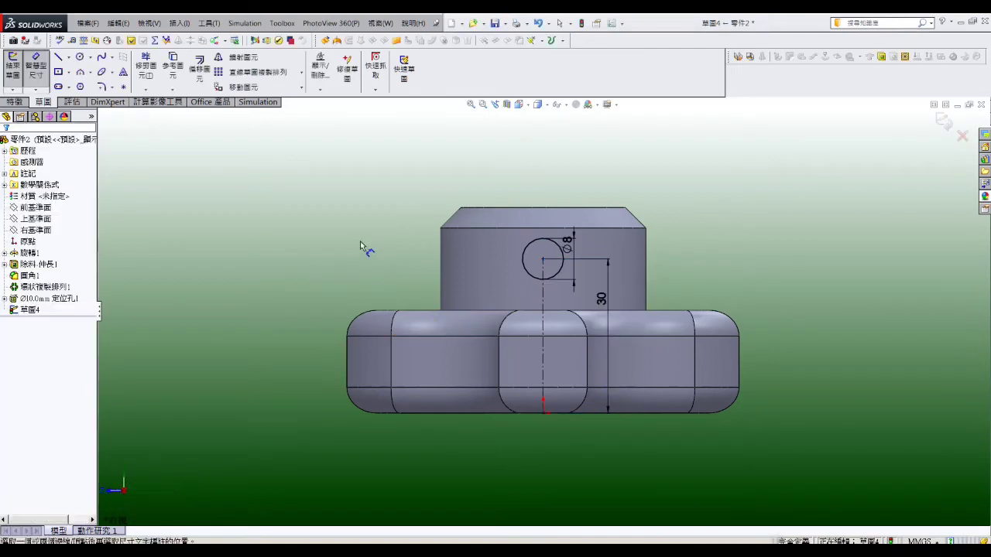
Step: Extrude-cut the Ø8 circle Through All across the hub
click(23, 102)
click(154, 69)
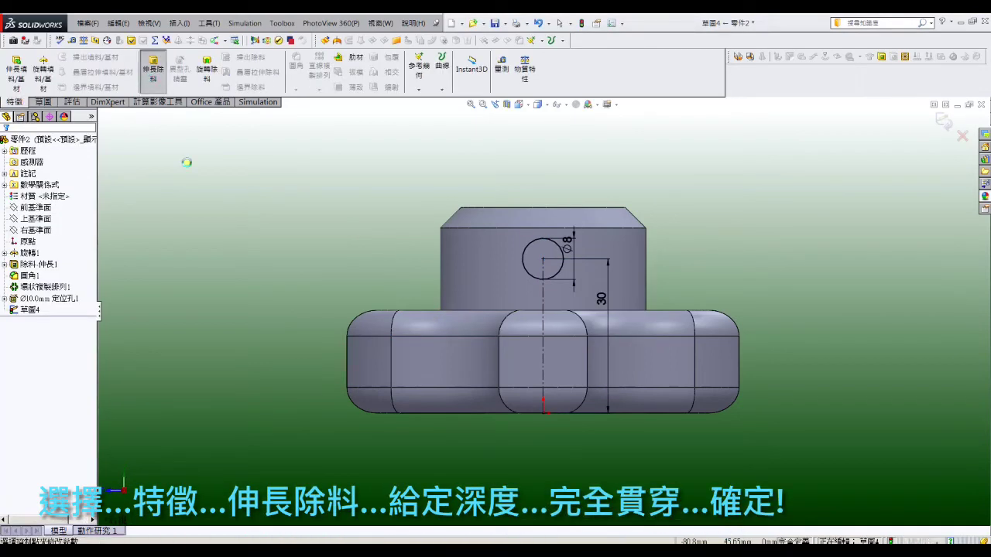
click(83, 210)
click(47, 228)
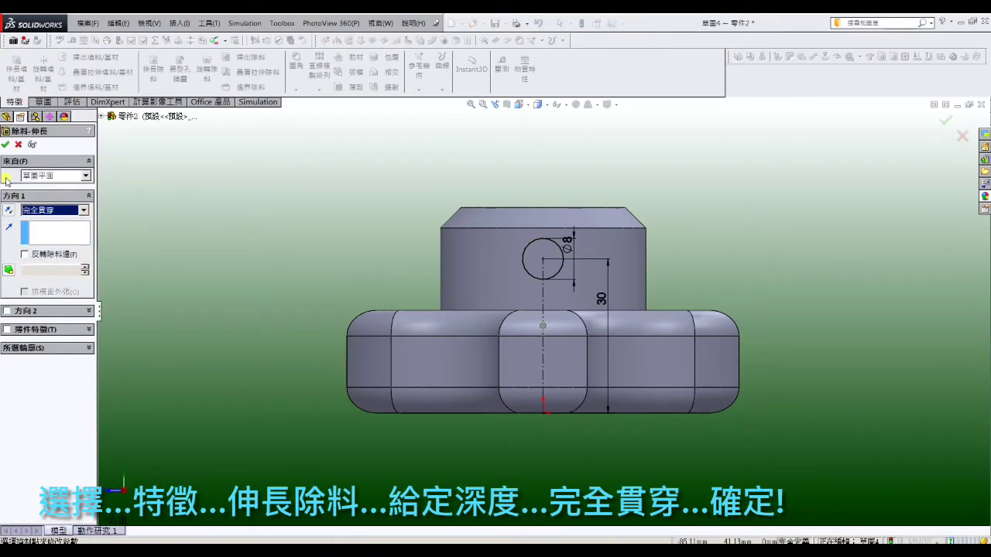
click(5, 144)
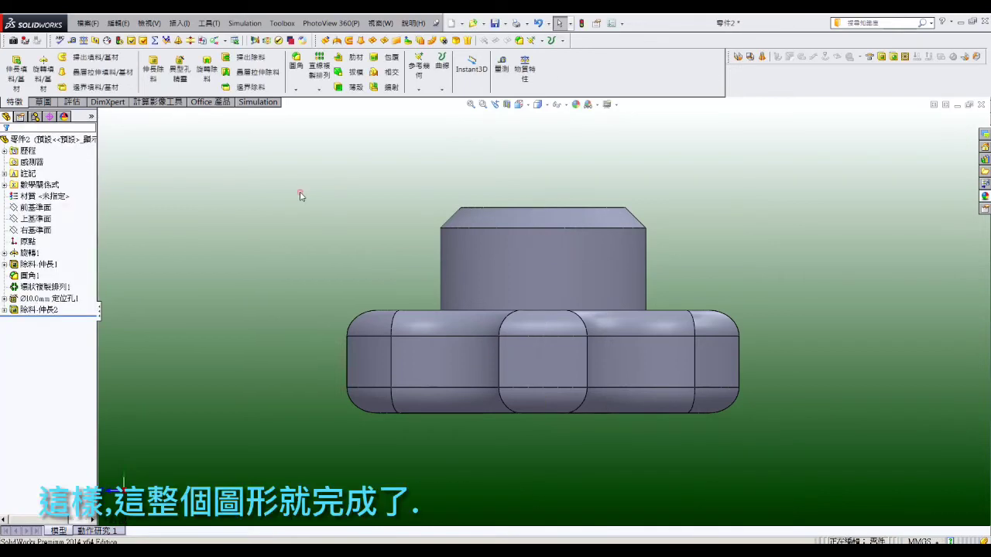
mouse_move(274, 263)
middle_down()
mouse_move(334, 250)
mouse_move(449, 288)
mouse_move(427, 259)
mouse_move(416, 304)
middle_up()
Step: Apply a red appearance (RGB 255, 0, 0) to the entire knob part
right_click(524, 302)
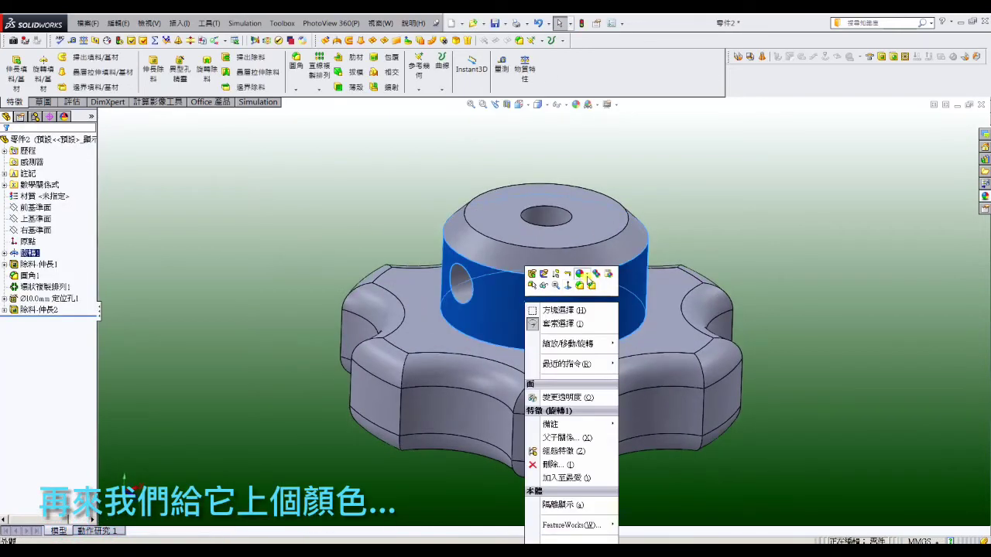
click(585, 276)
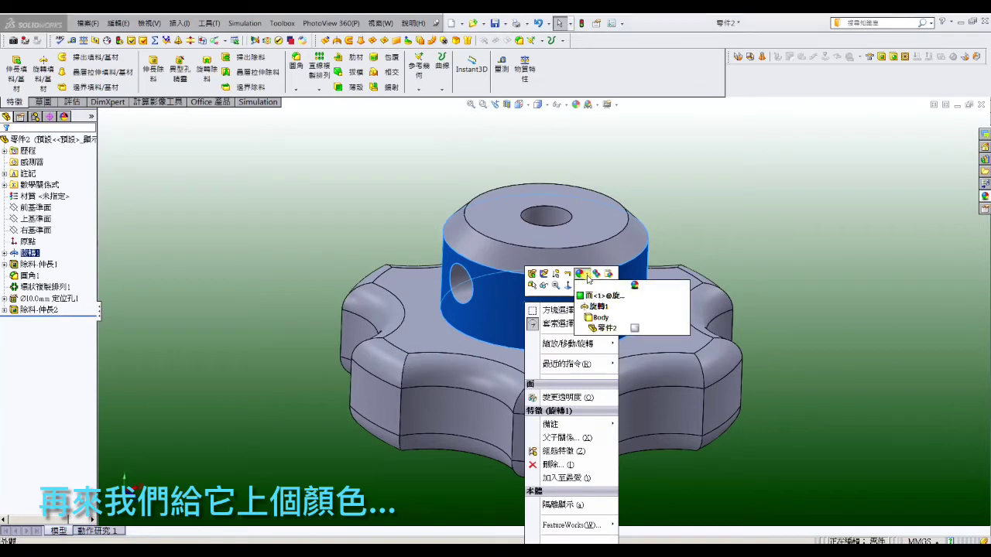
click(635, 329)
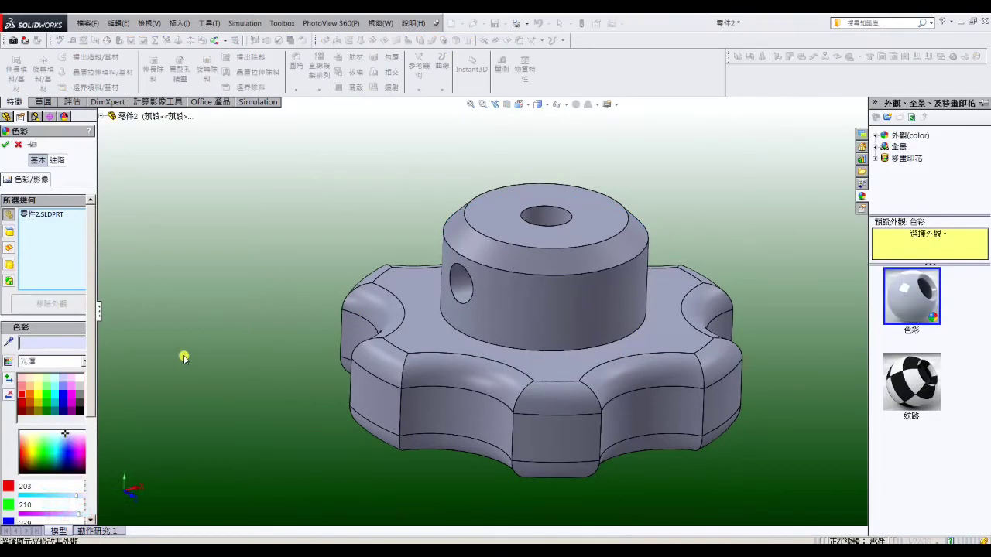
click(21, 397)
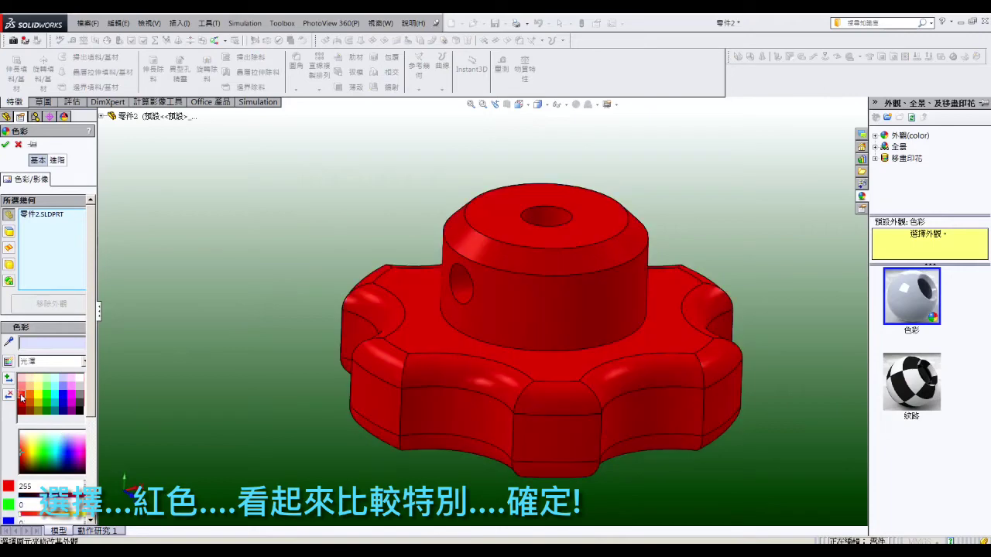
click(7, 145)
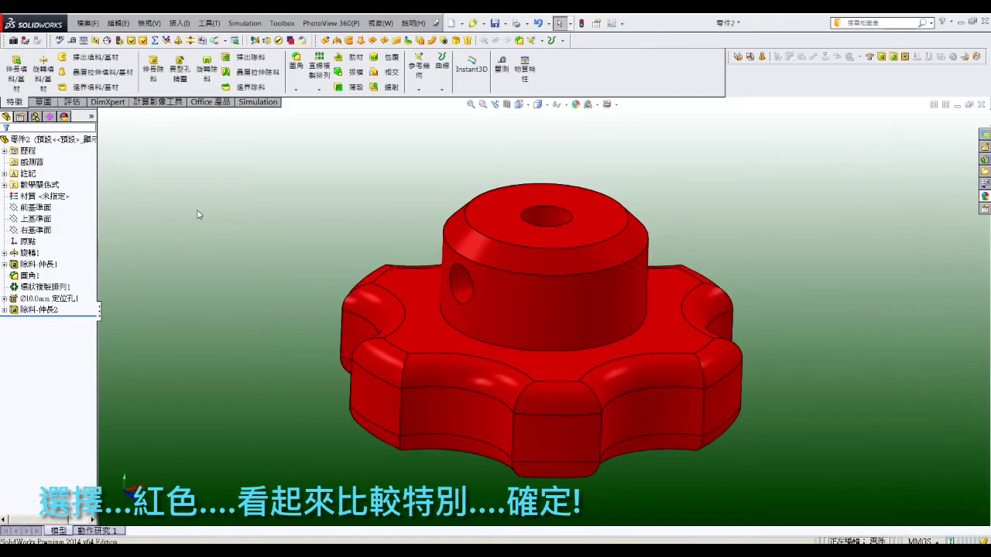
mouse_move(354, 325)
middle_down()
mouse_move(483, 343)
mouse_move(261, 305)
mouse_move(274, 439)
mouse_move(388, 369)
mouse_move(325, 471)
mouse_move(601, 361)
middle_up()
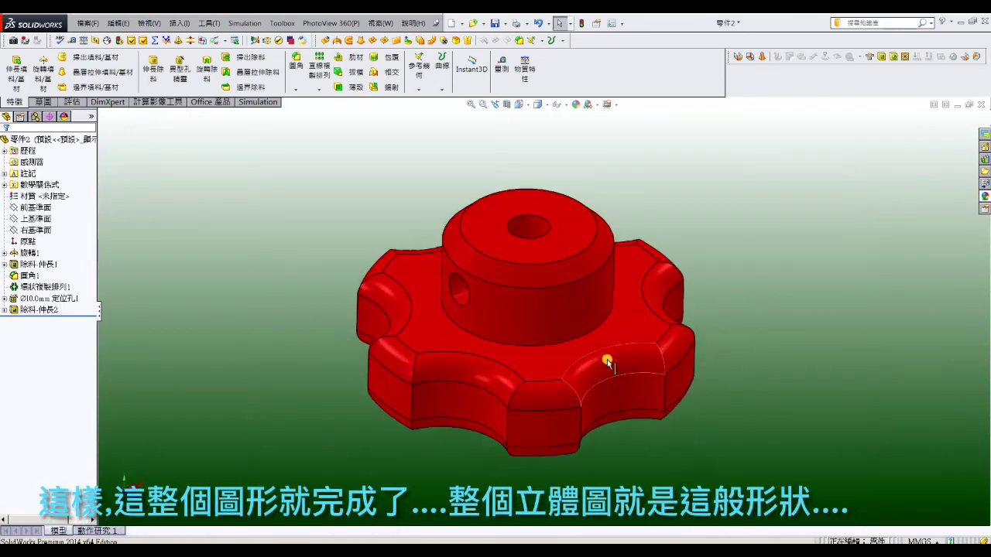
scroll(601, 361, down, 2)
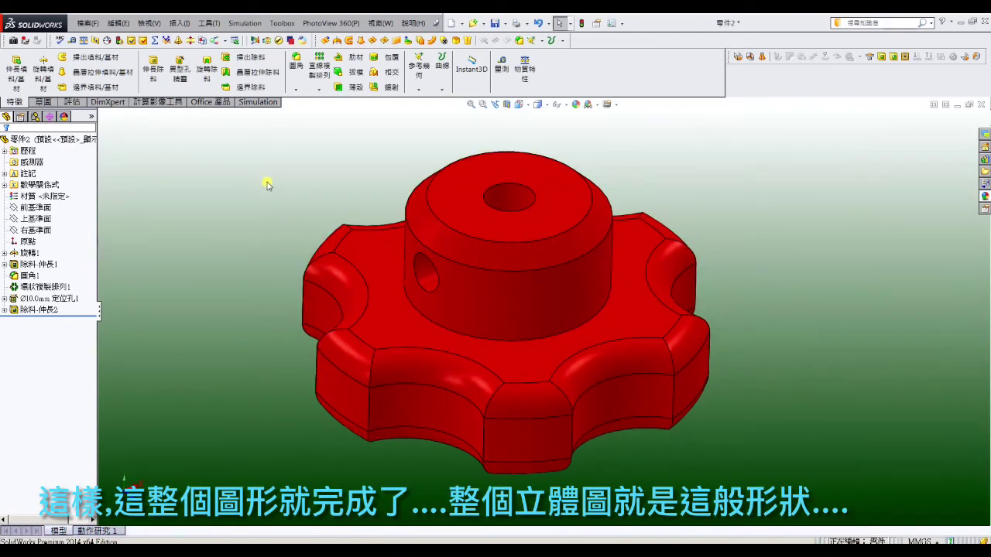
double_click(538, 364)
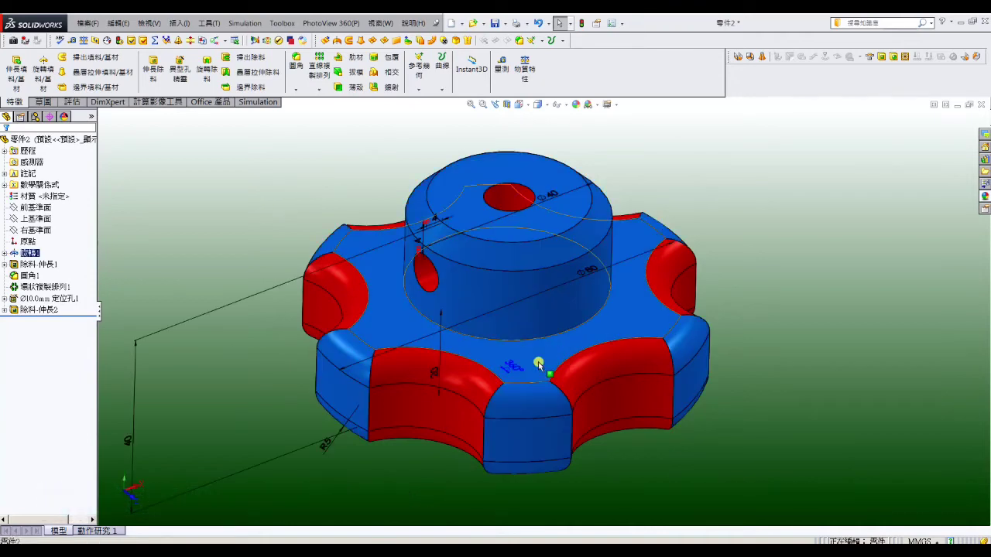
mouse_move(458, 380)
middle_down()
mouse_move(411, 401)
mouse_move(387, 365)
mouse_move(233, 367)
middle_up()
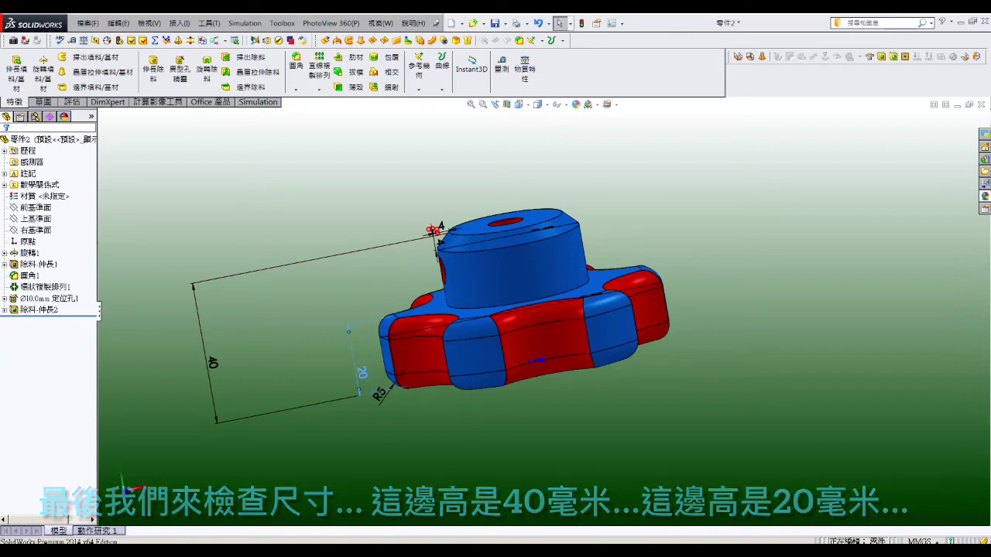
click(361, 374)
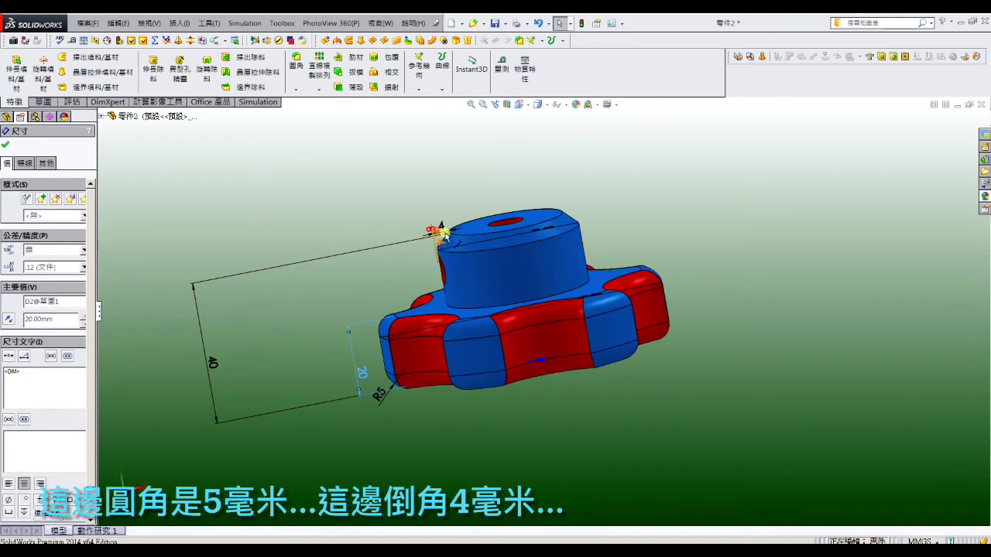
middle_drag(421, 264, 733, 292)
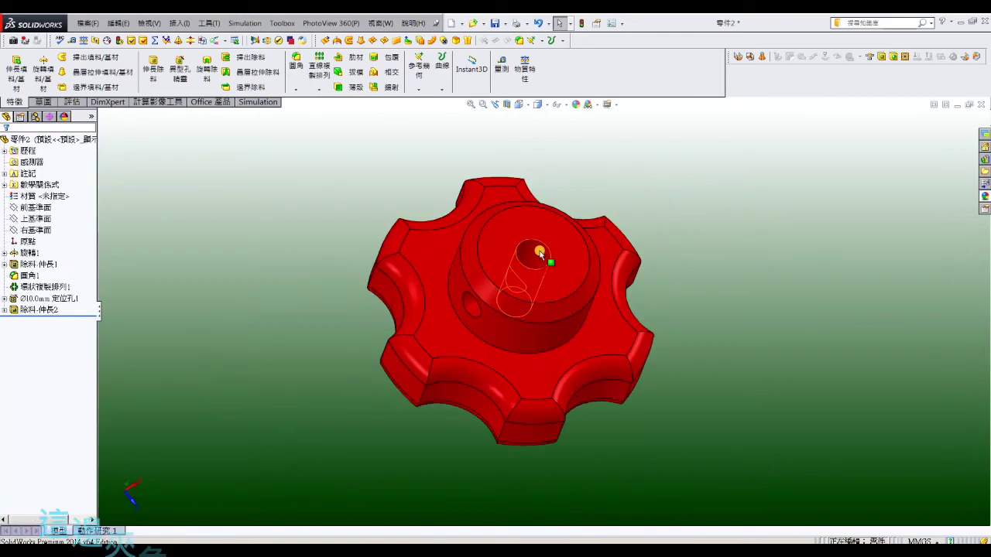
middle_drag(531, 336, 632, 302)
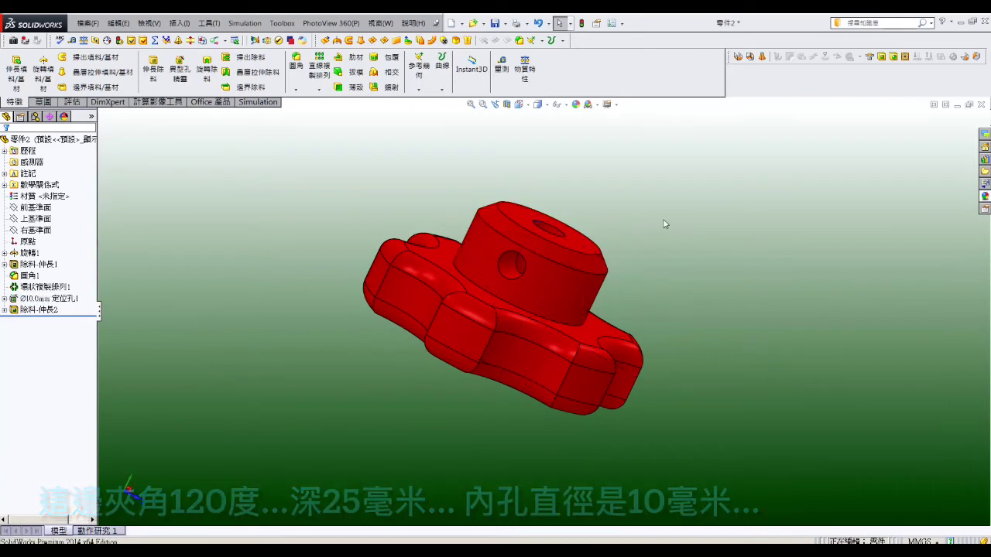
middle_drag(664, 221, 652, 243)
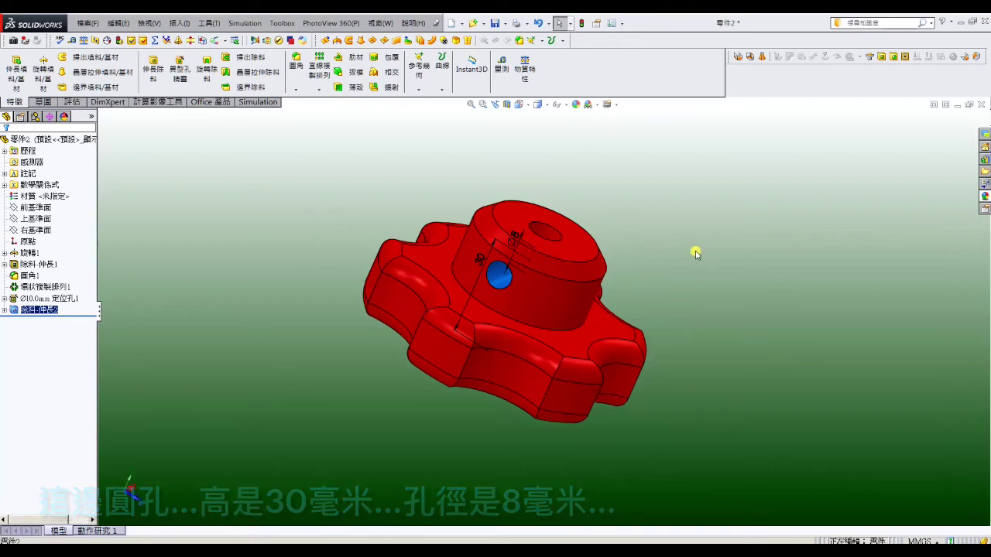
Step: Inspect the circular pattern and a notch face to confirm the R15 notch radius
middle_drag(708, 349, 679, 348)
click(600, 356)
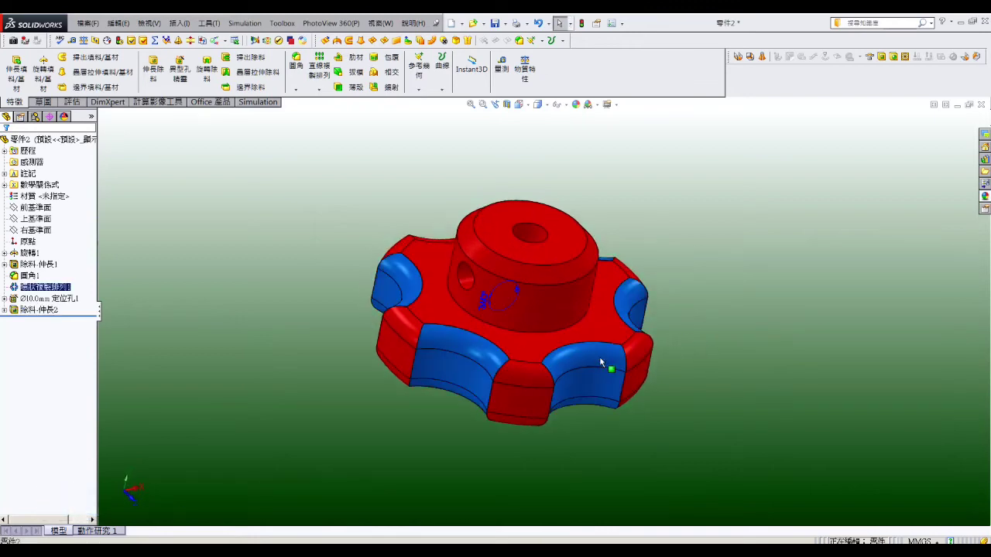
middle_drag(673, 294, 626, 285)
key(Escape)
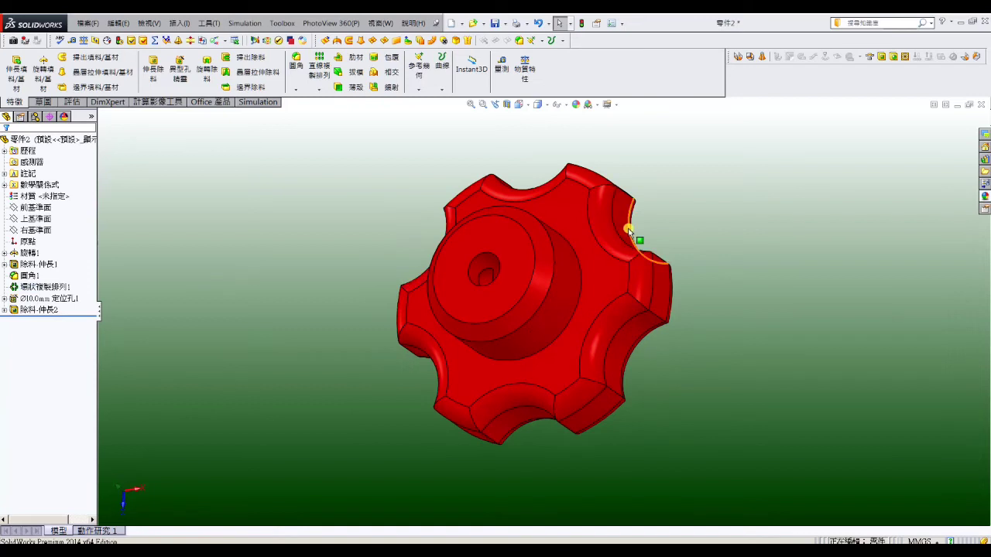
click(626, 233)
key(Escape)
Step: Check the 5 mm fillet on a notch edge, then orbit to show the top boss
mouse_move(679, 277)
middle_down()
mouse_move(715, 369)
mouse_move(564, 208)
middle_up()
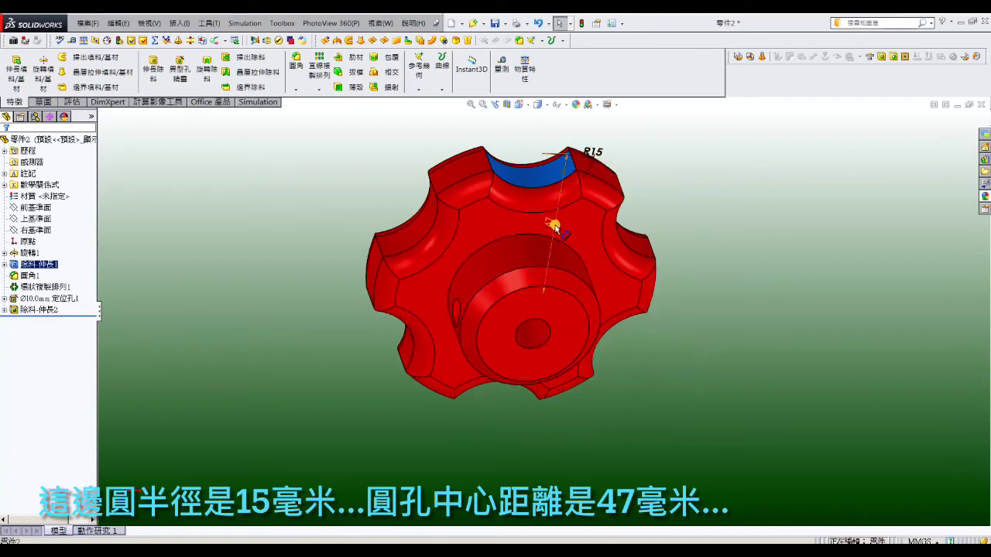
click(677, 199)
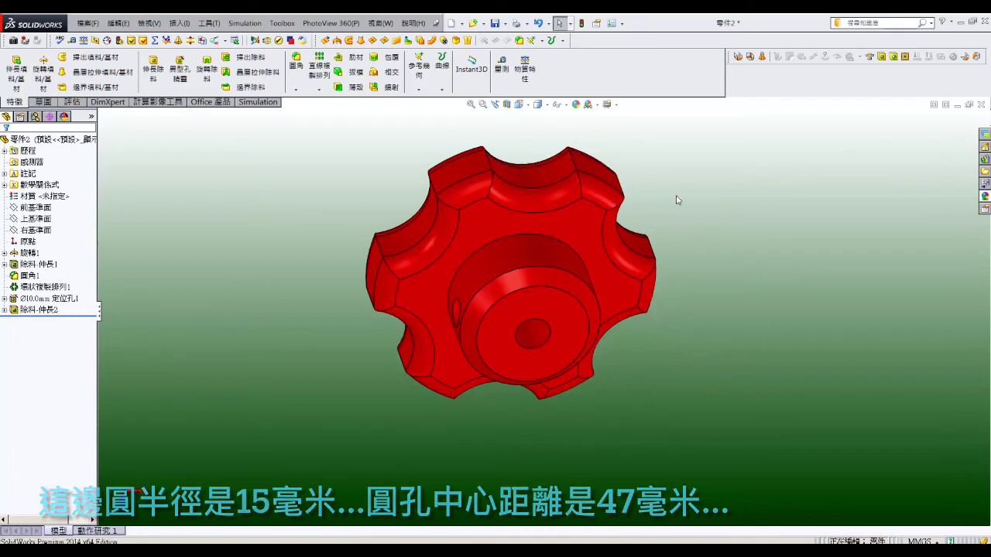
click(571, 199)
middle_drag(594, 181, 591, 194)
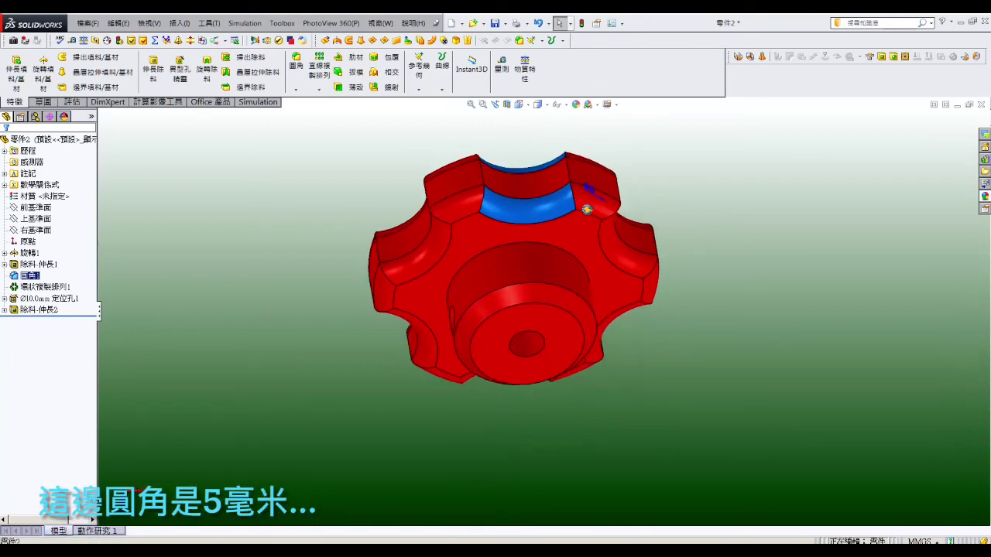
click(727, 172)
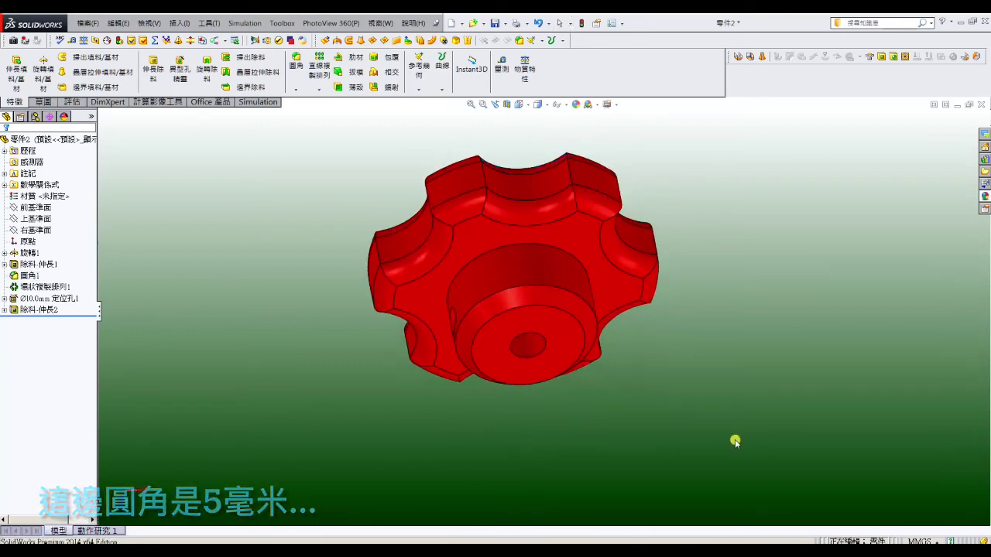
mouse_move(734, 440)
middle_down()
mouse_move(697, 191)
mouse_move(710, 178)
mouse_move(586, 214)
mouse_move(721, 241)
mouse_move(748, 188)
mouse_move(658, 252)
mouse_move(445, 347)
mouse_move(338, 425)
mouse_move(380, 405)
mouse_move(673, 394)
mouse_move(557, 343)
mouse_move(755, 261)
middle_up()
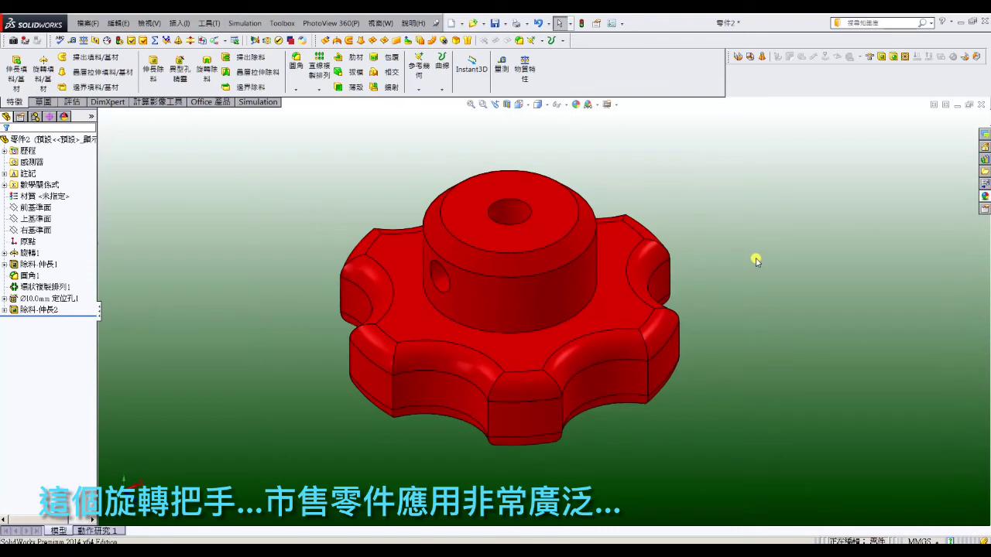
Step: Run a PhotoView 360 Final Render of the red star knob
click(320, 29)
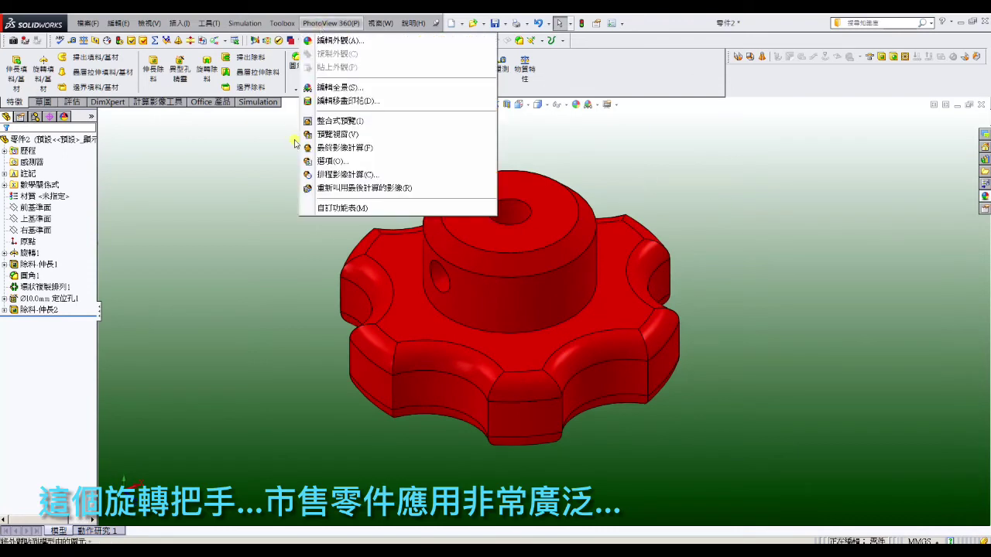
click(277, 188)
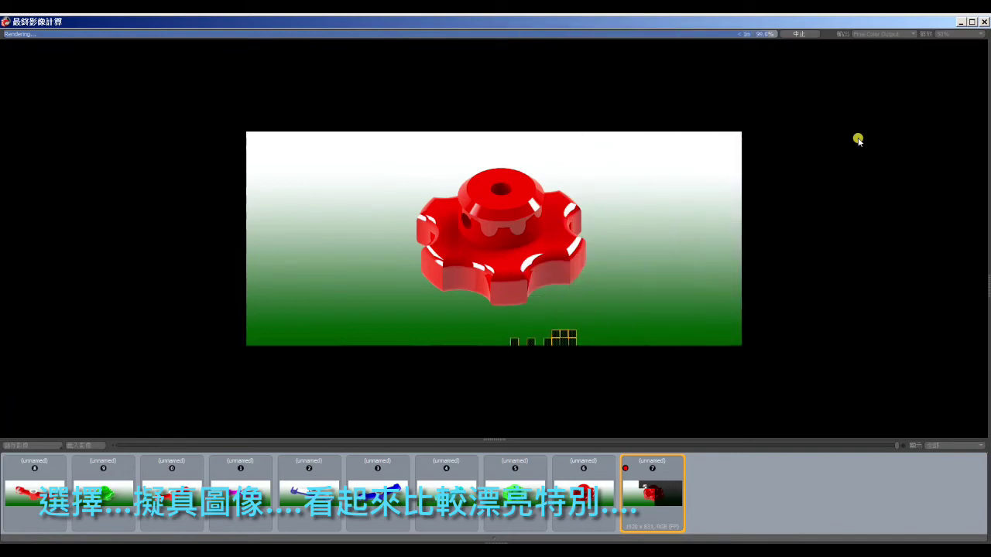
click(979, 35)
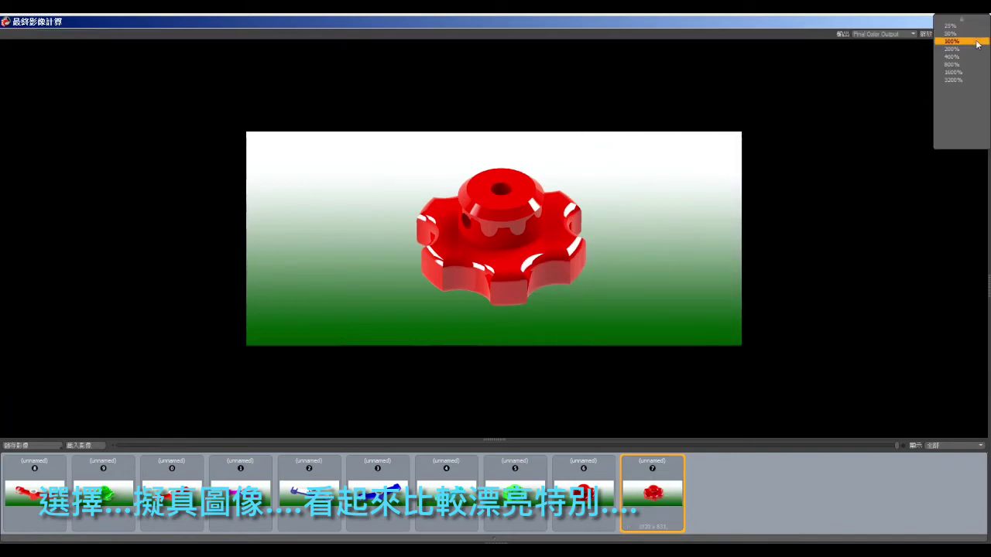
Step: Set the Final Render window zoom to 100%
click(977, 42)
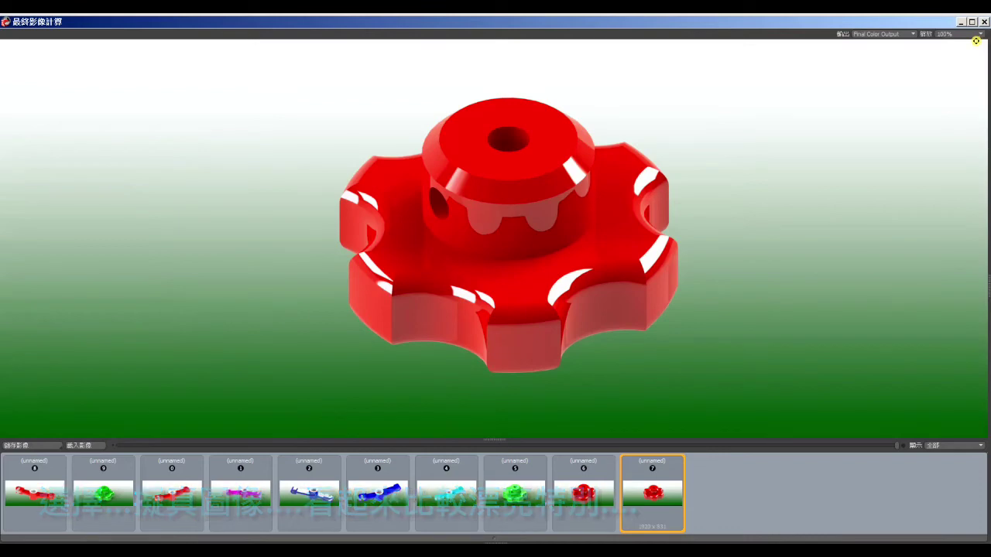